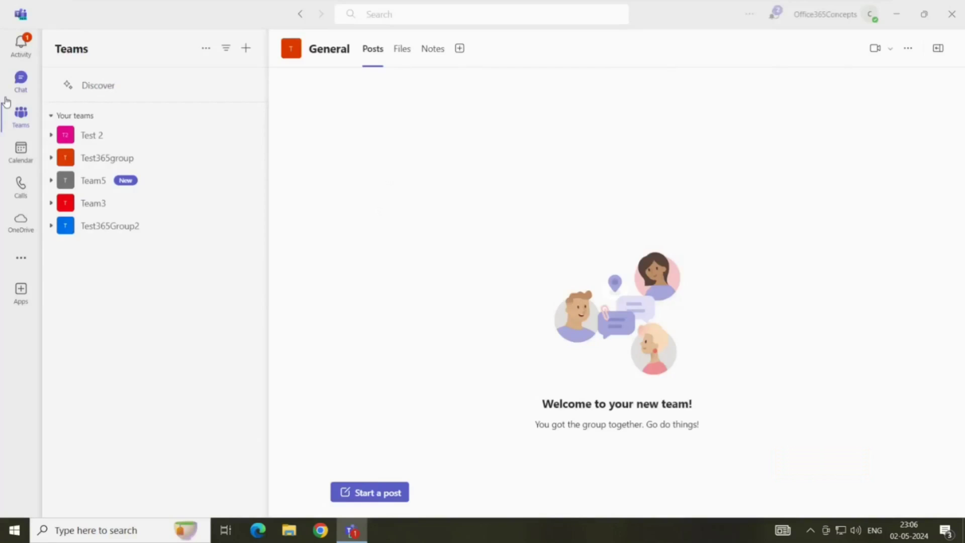
click(21, 161)
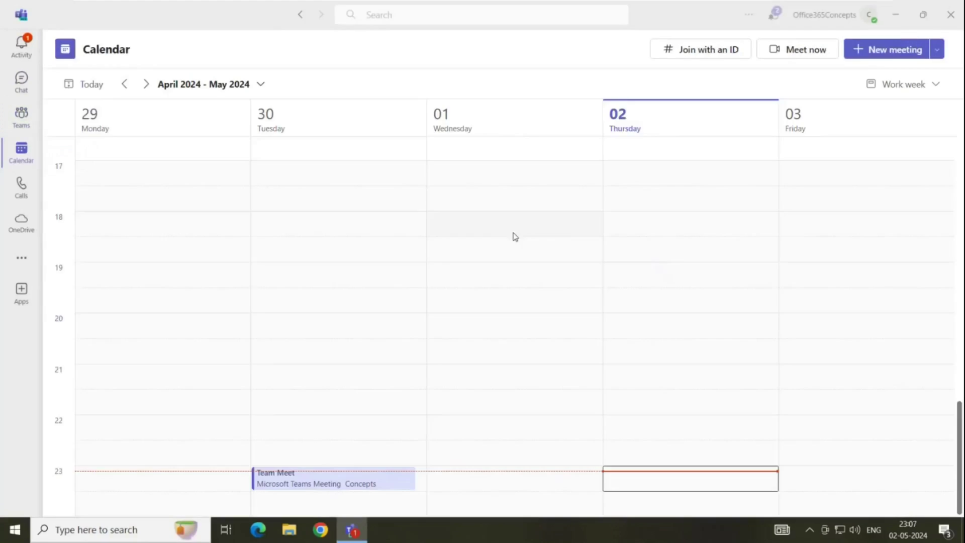
click(937, 50)
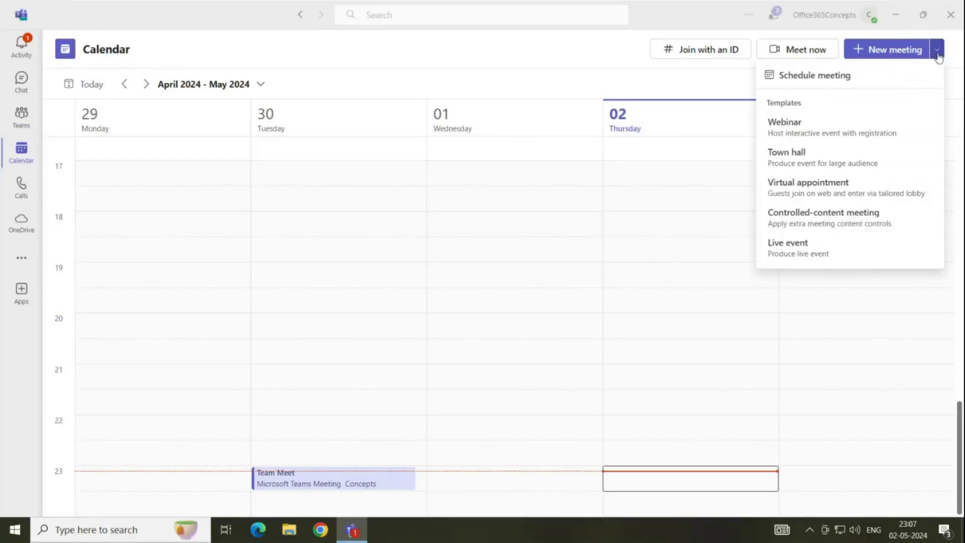
click(823, 130)
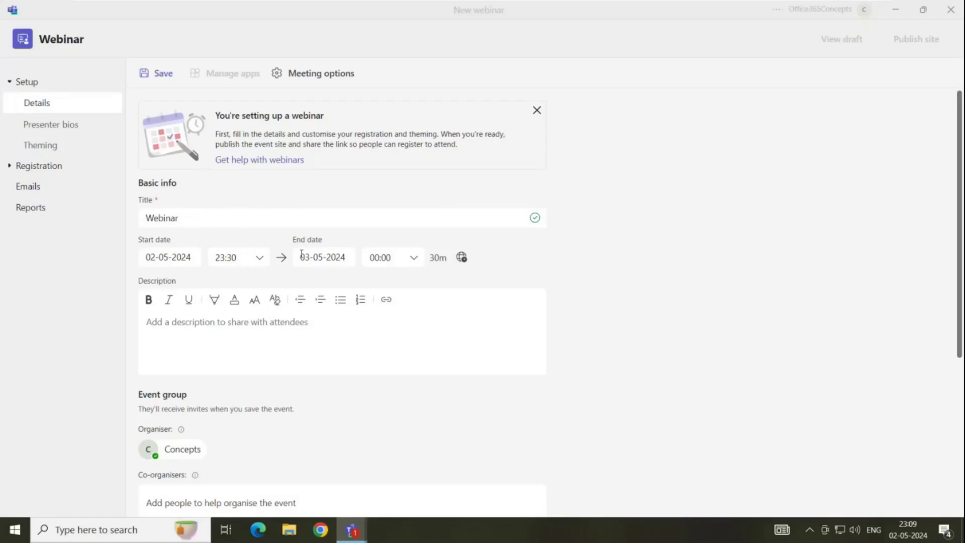
Set the webinar end time to 02:00 on 03-05-2024, making it 2h 30m long
click(395, 256)
click(414, 259)
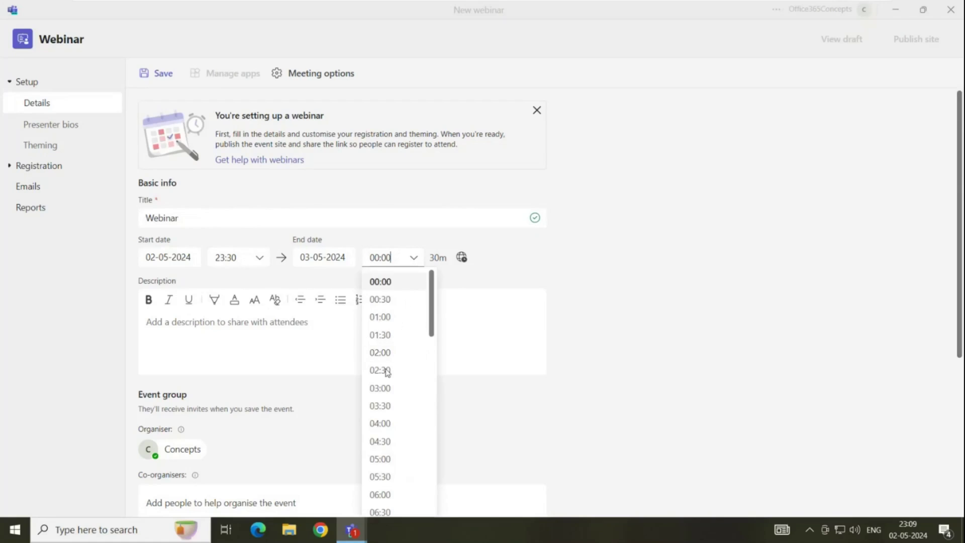
click(383, 389)
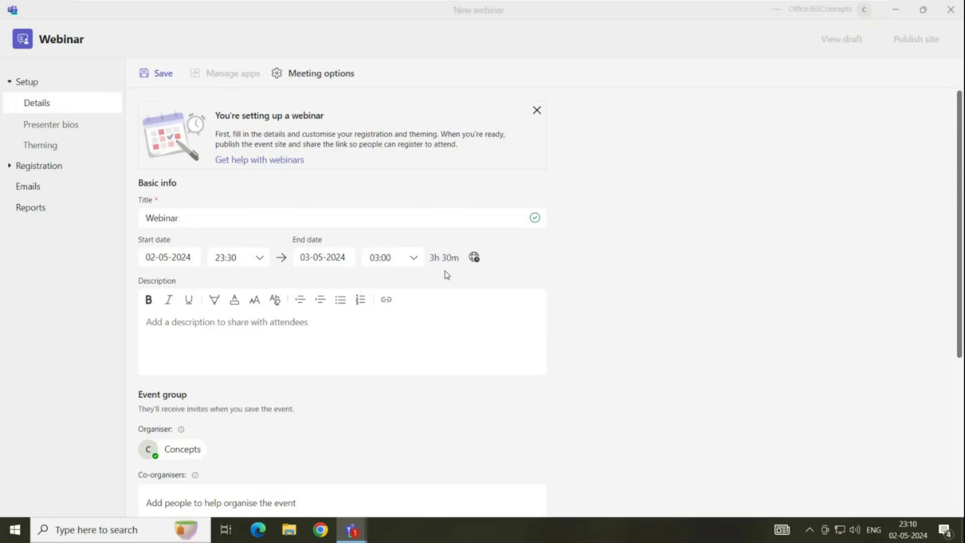
click(415, 262)
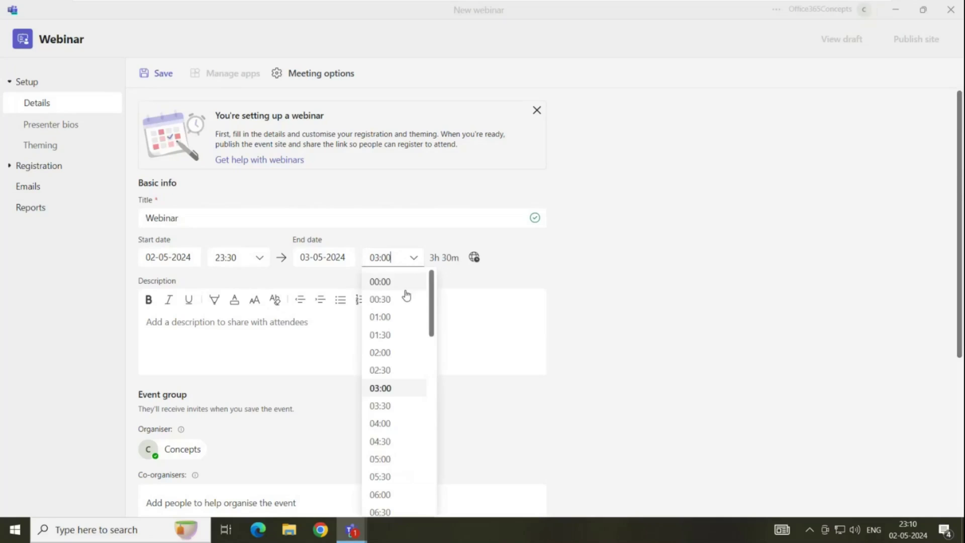
click(390, 355)
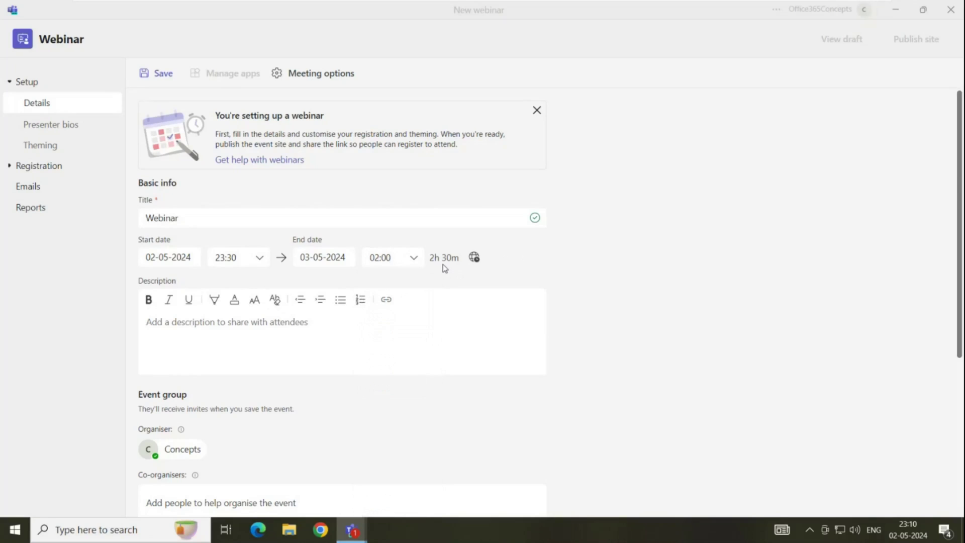
Enter the description 'This is a test webinar'
click(196, 330)
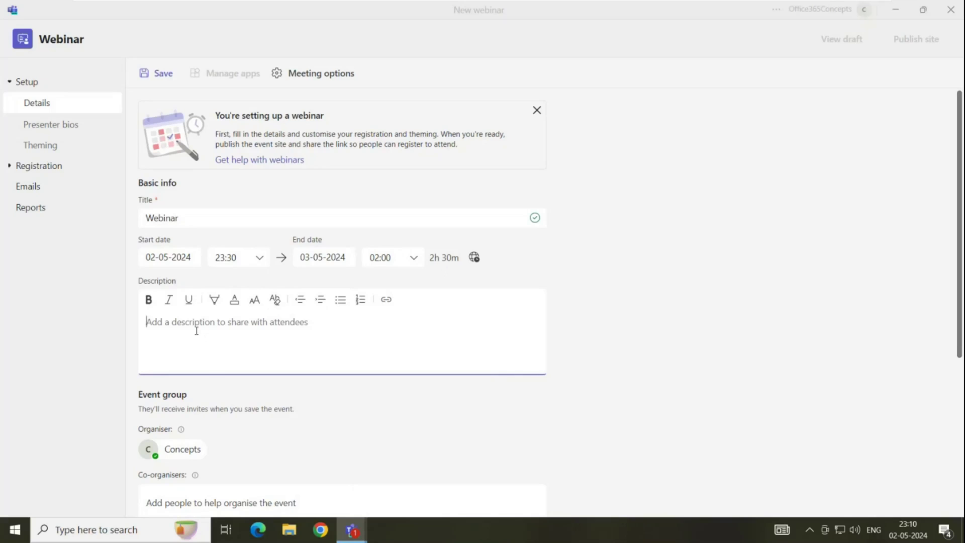
text(This is a test webinar)
scroll(137, 241, down, 4)
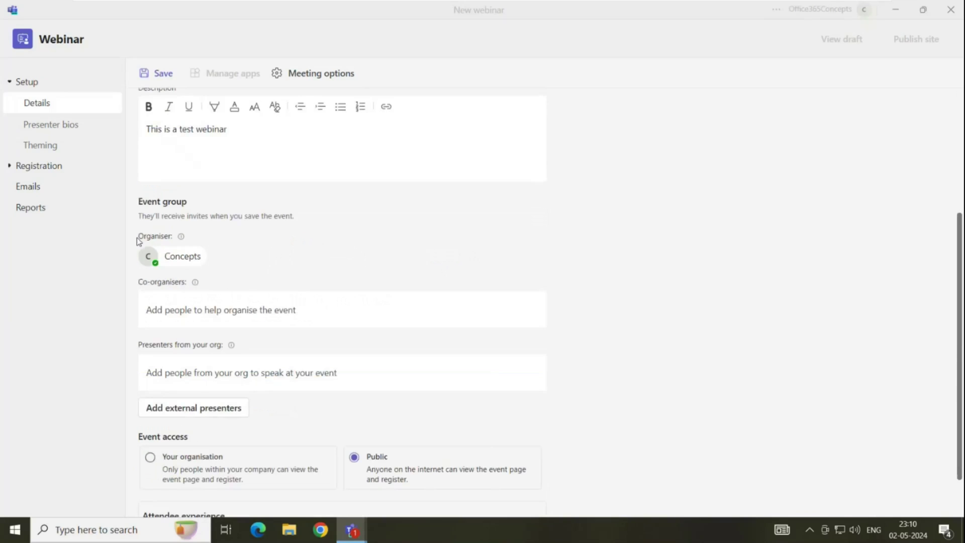
Add a colleague from the organisation as co-organiser by searching for their name
drag(136, 241, 188, 239)
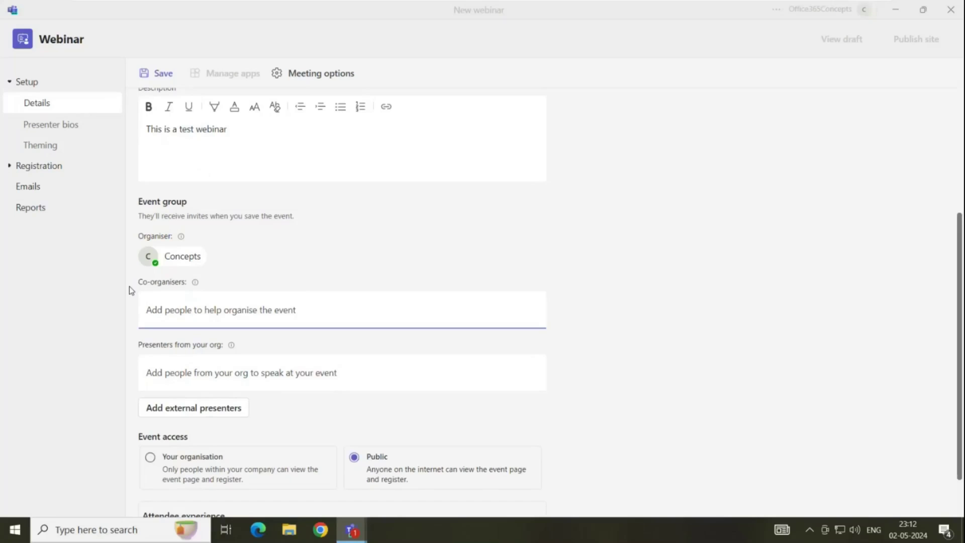
drag(129, 285, 177, 282)
click(177, 282)
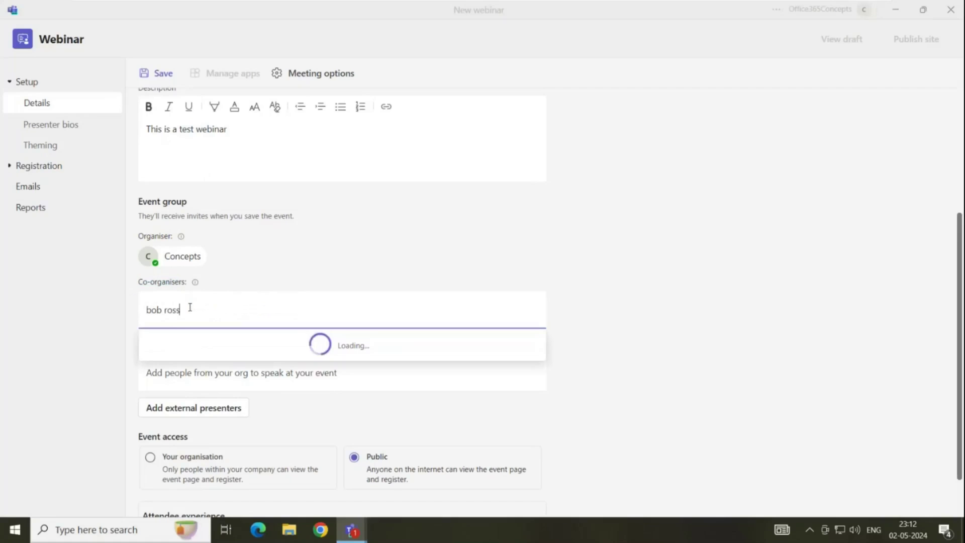
click(209, 347)
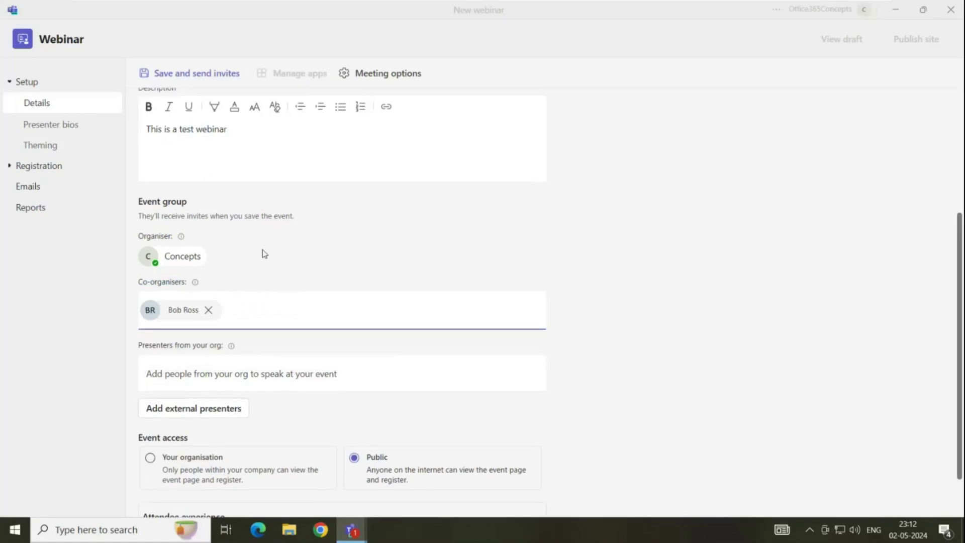
click(242, 271)
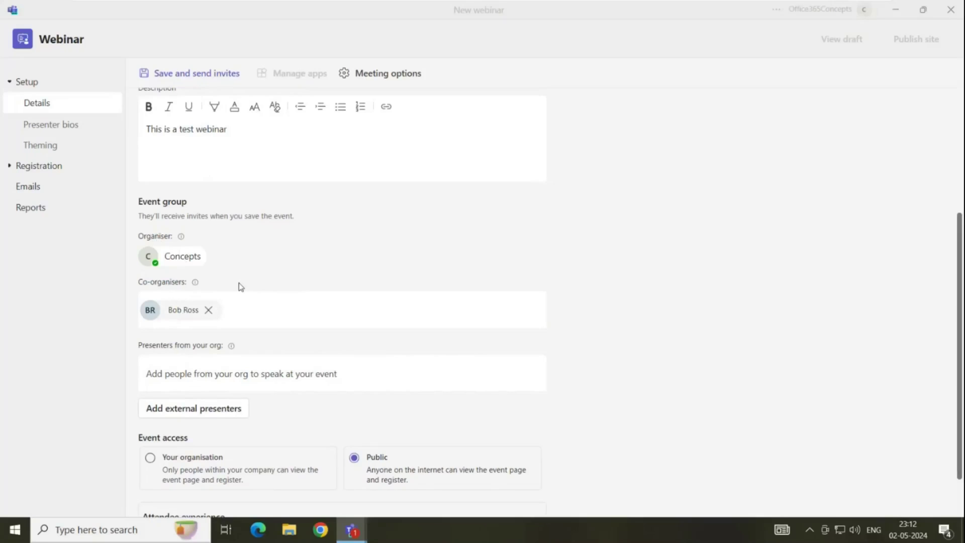
Add Concepts User and Team as presenters from the organisation
scroll(247, 283, down, 1)
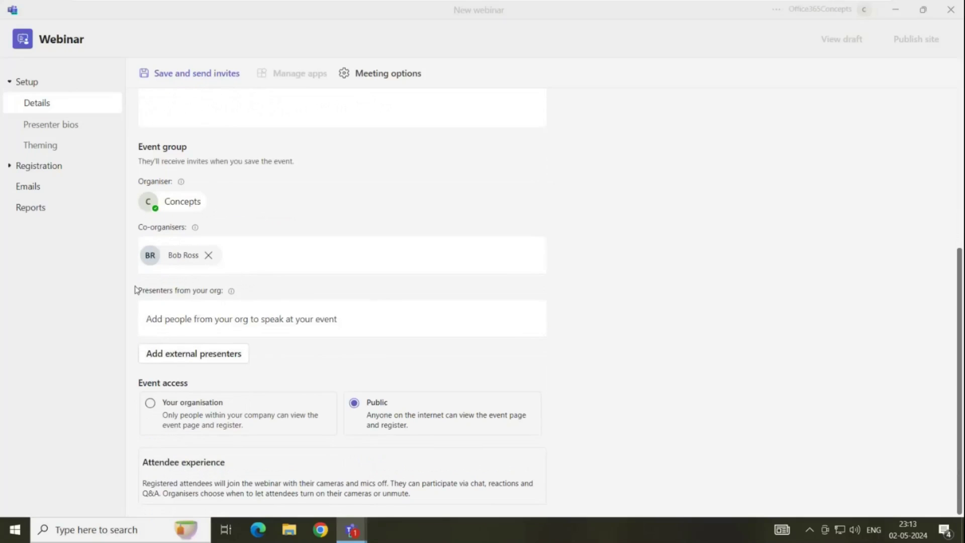
drag(135, 290, 202, 291)
click(200, 290)
click(207, 319)
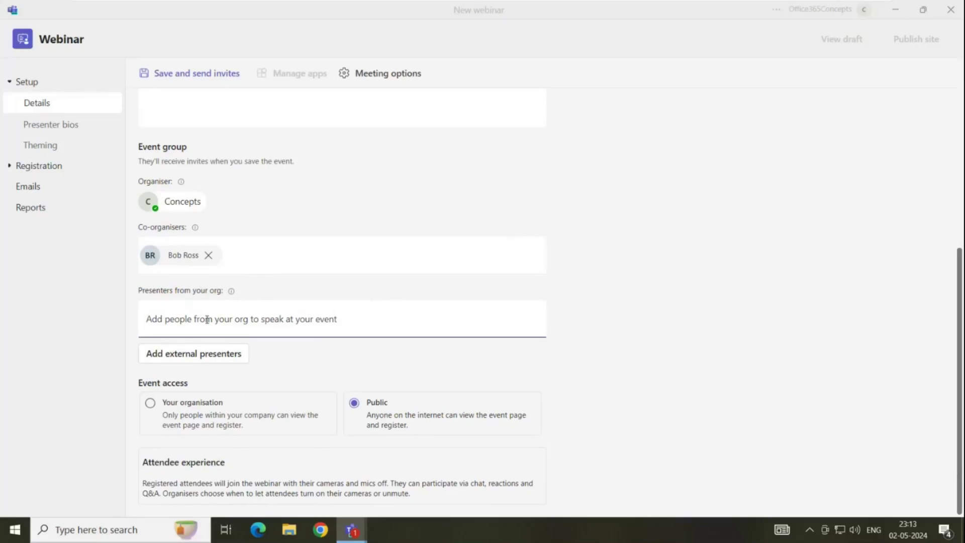
text(concepts)
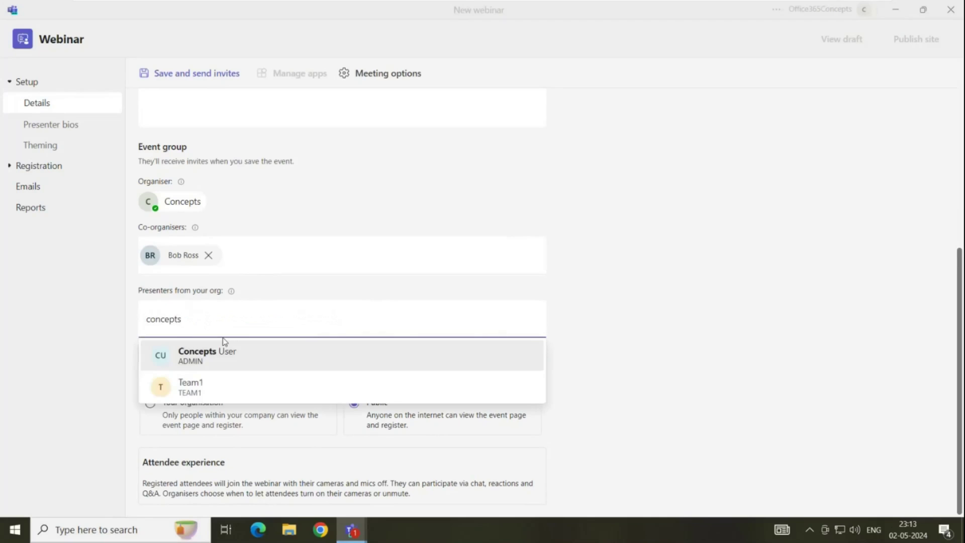
click(224, 352)
text(teams)
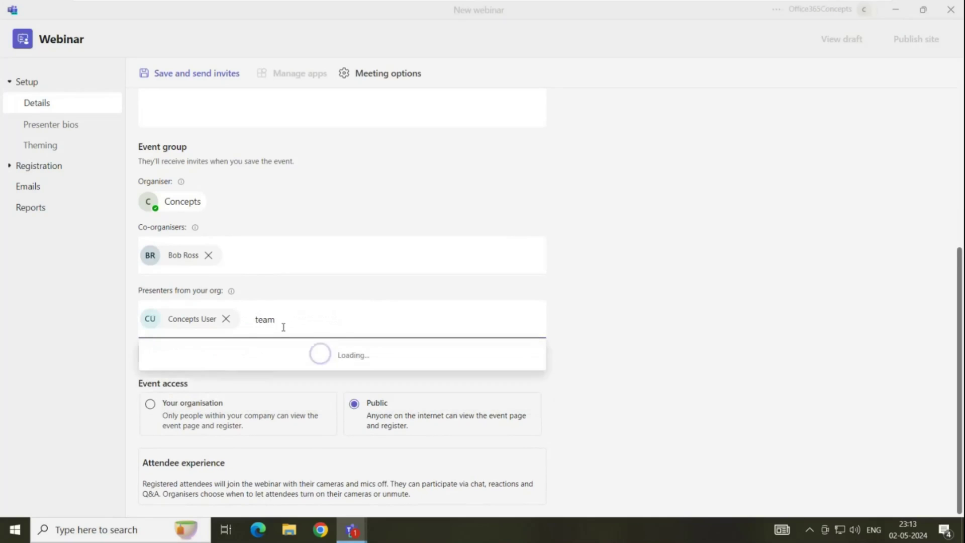
click(204, 362)
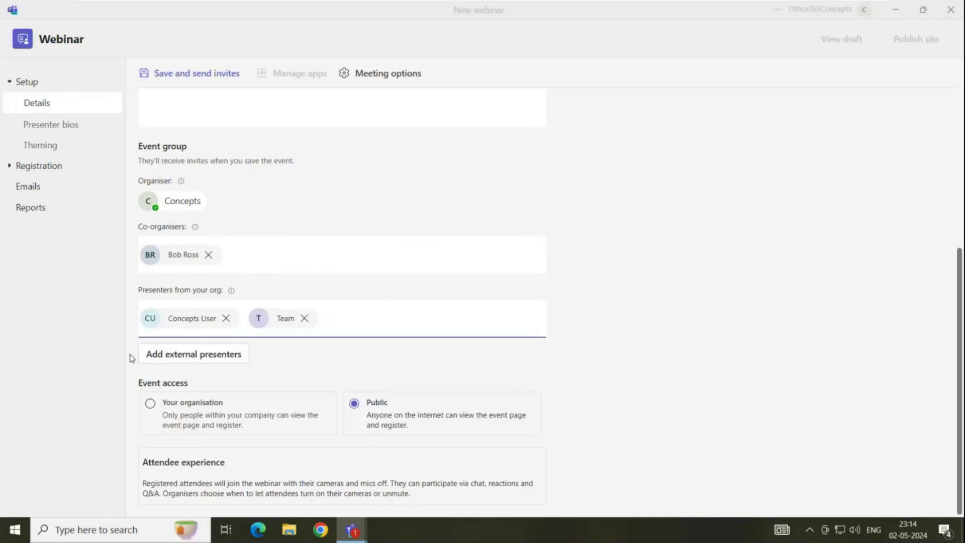
Add the 'test ext' guest as an external presenter
click(173, 359)
click(242, 388)
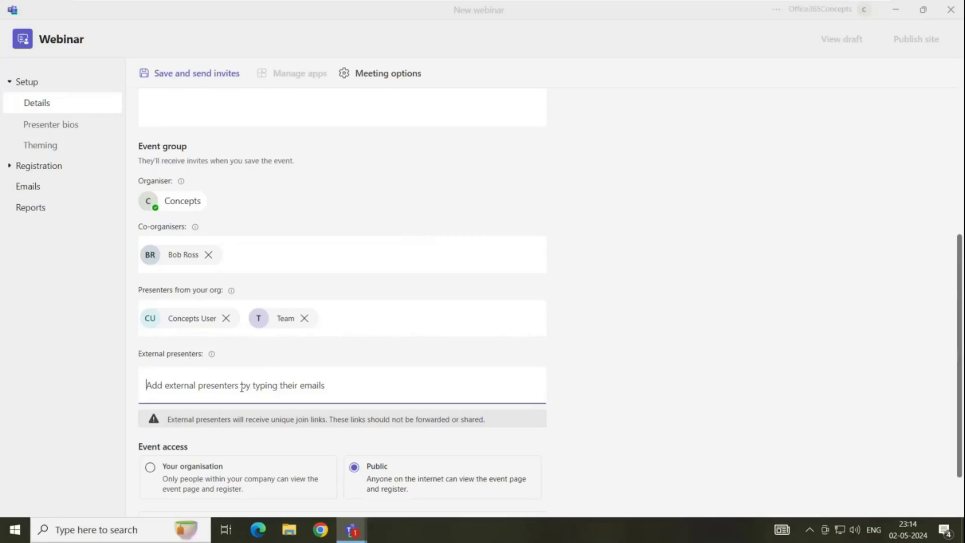
text(test ext)
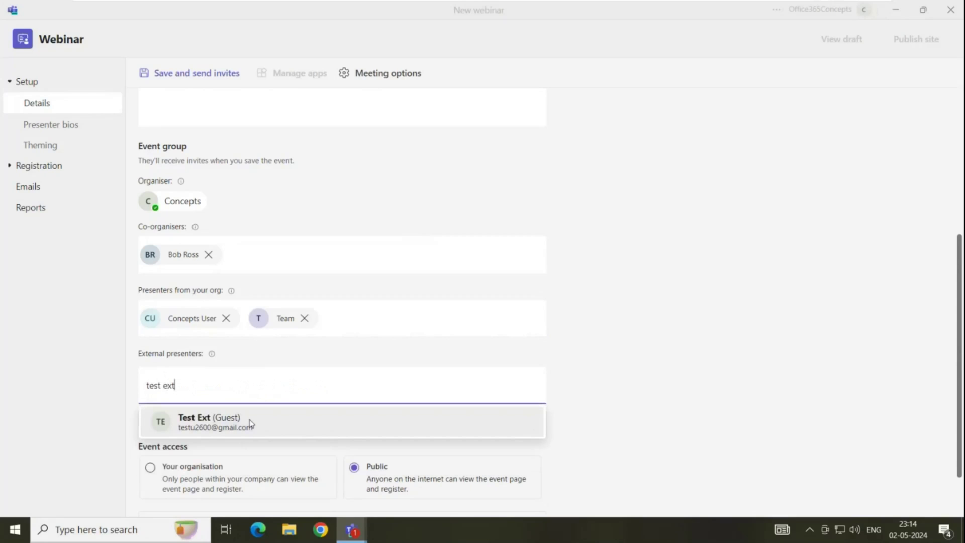
click(251, 424)
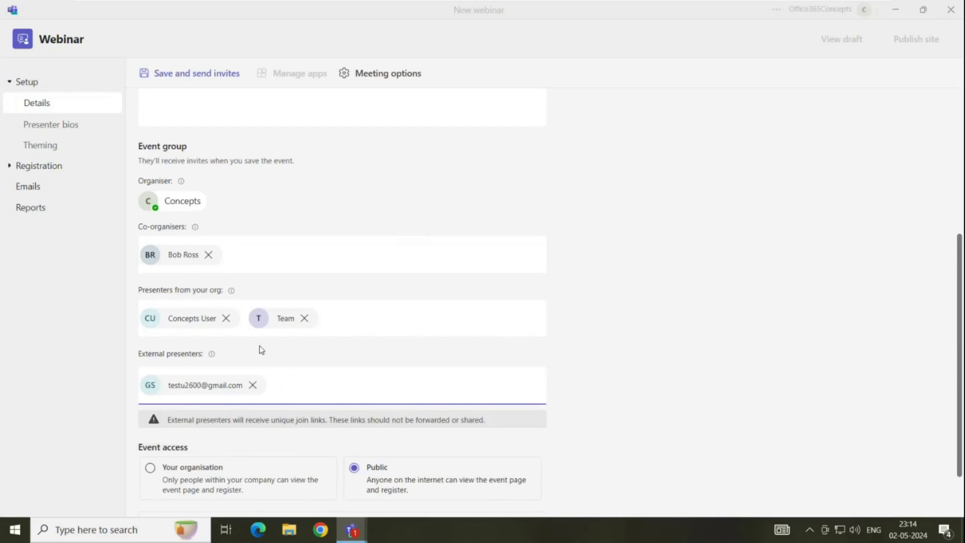
Change Event access from Public to Your organisation
scroll(259, 345, down, 1)
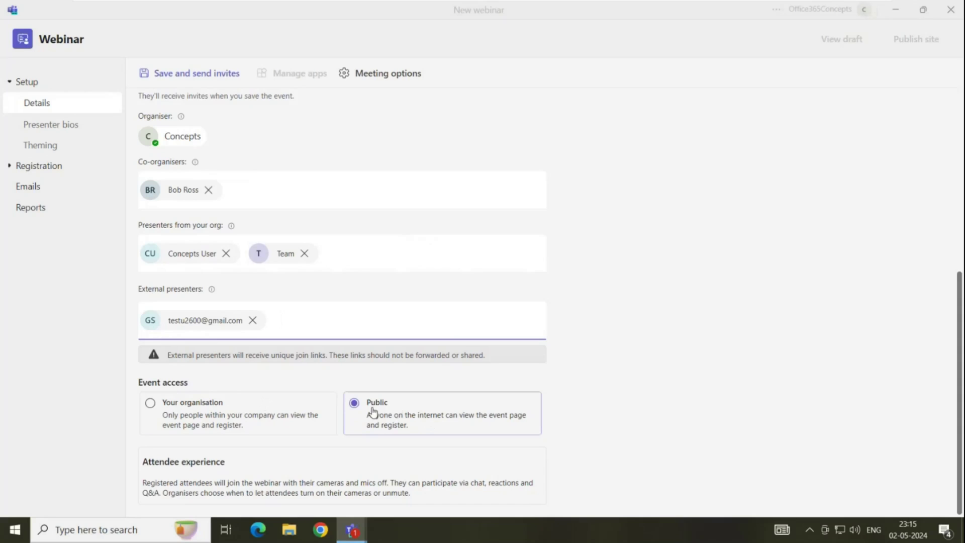
click(149, 407)
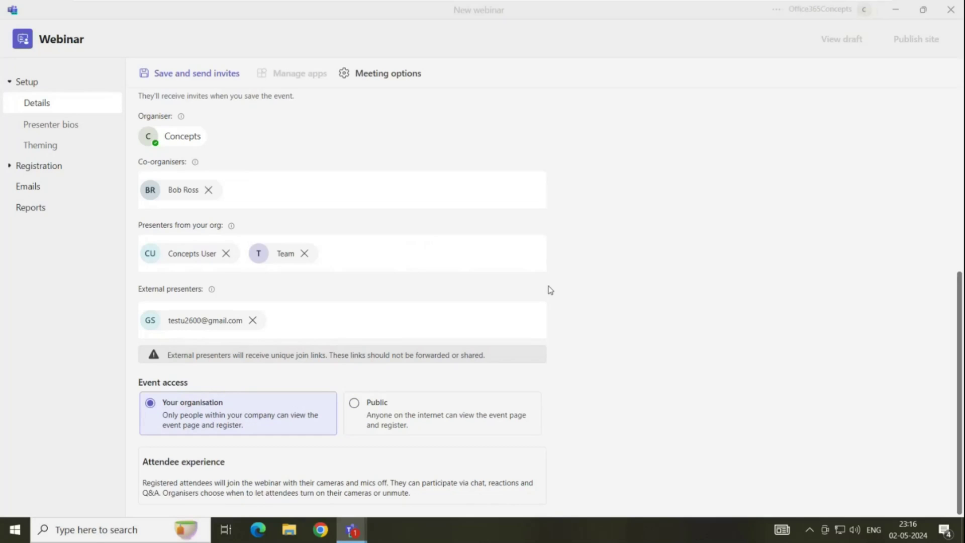
Save the webinar as a draft and view Presenter bios, cancelling the first bio edit
click(189, 76)
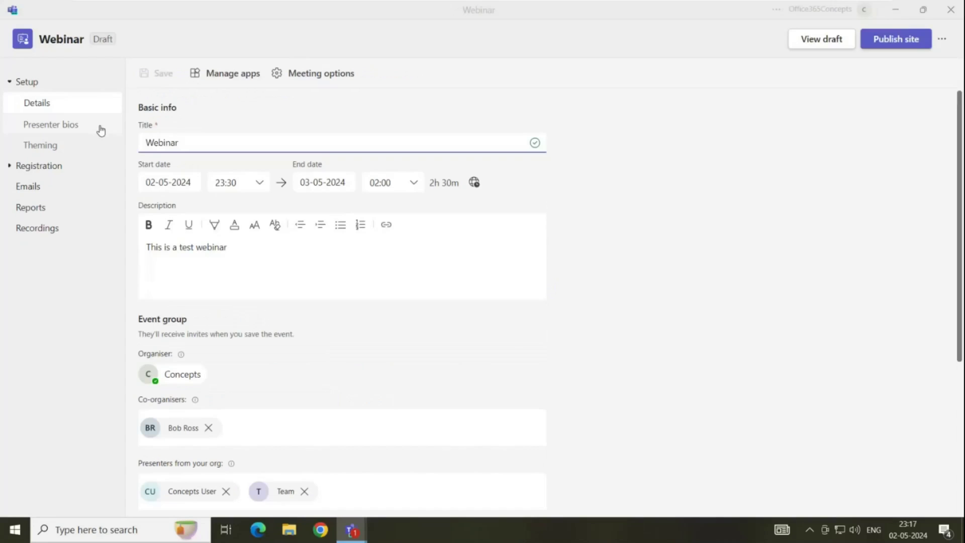
click(99, 129)
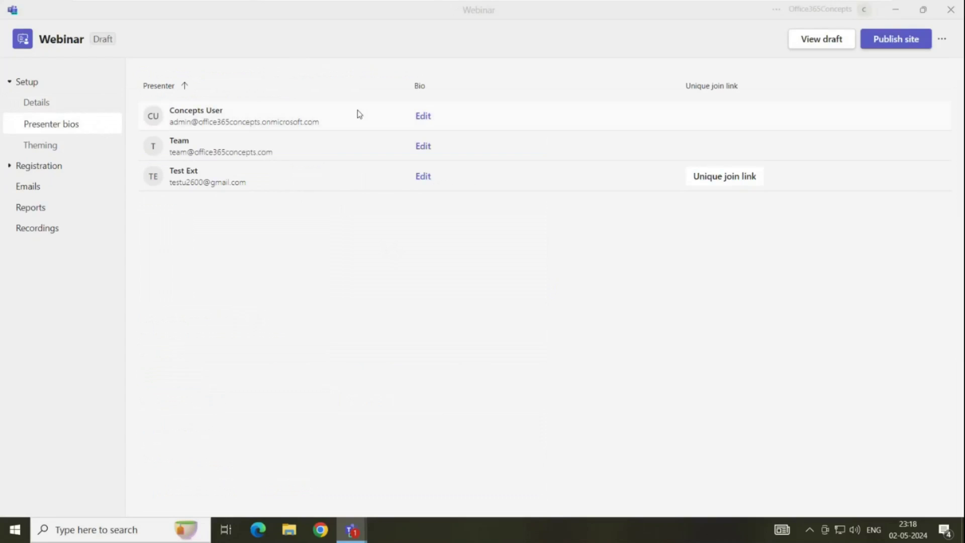
click(423, 116)
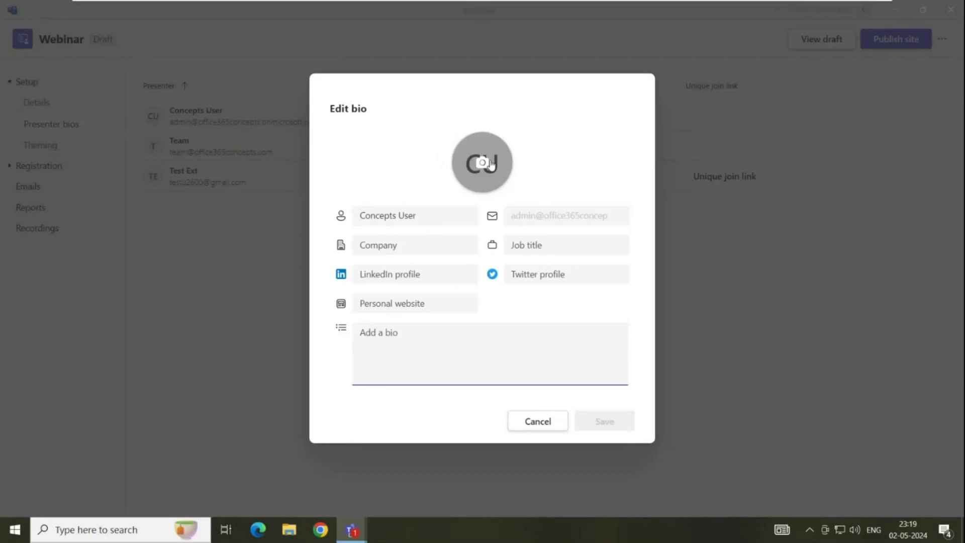
click(275, 229)
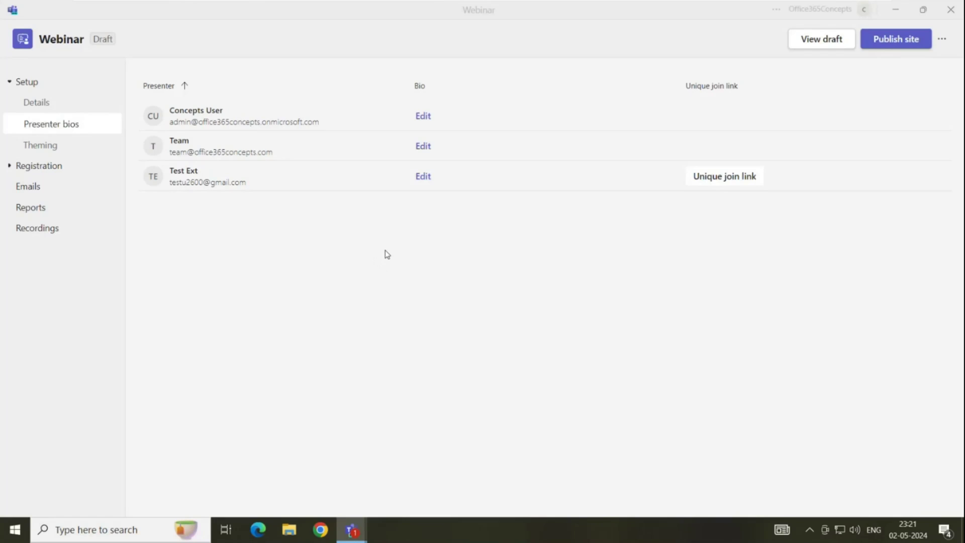
Copy the external presenter's unique join link and close the popup
click(714, 181)
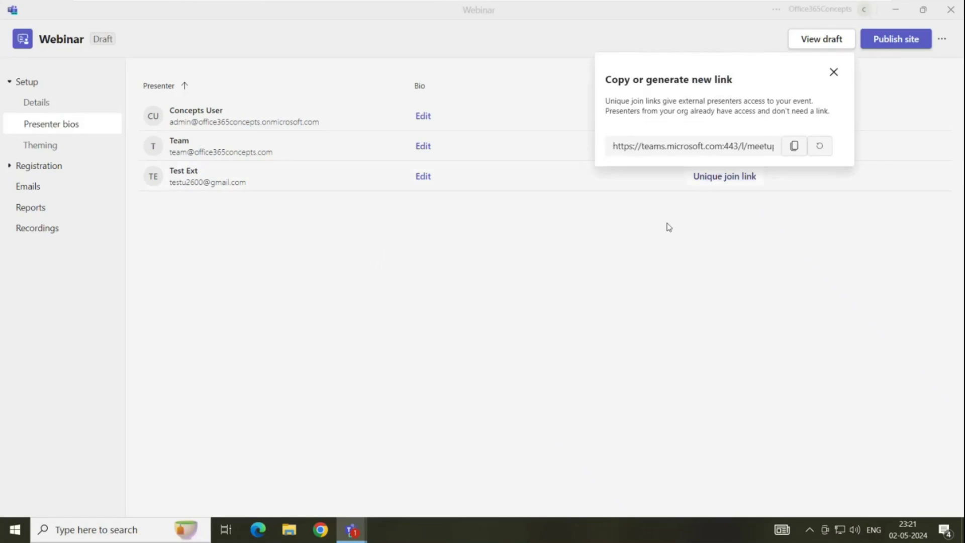
click(797, 148)
click(84, 152)
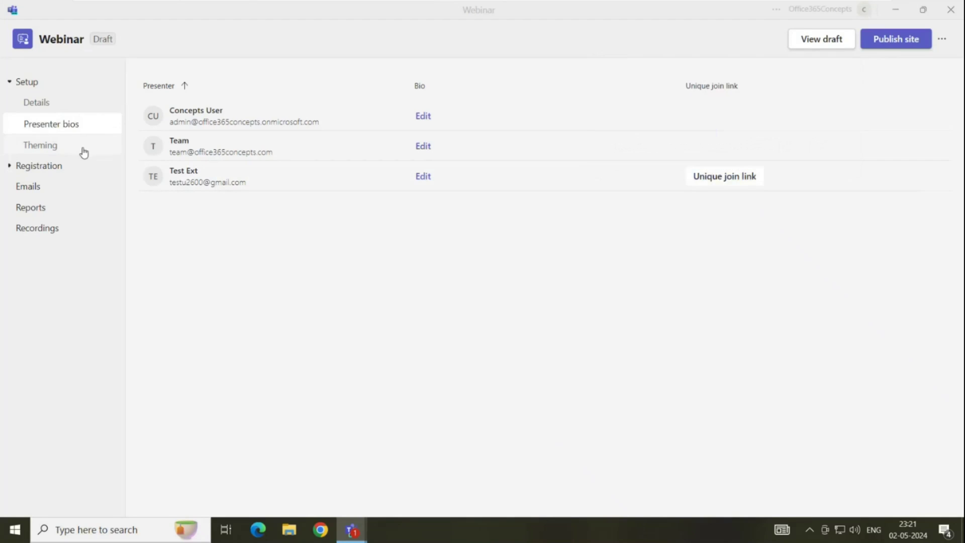
Go to Theming, then the Registration Configuration page with its 1000 capacity
click(84, 151)
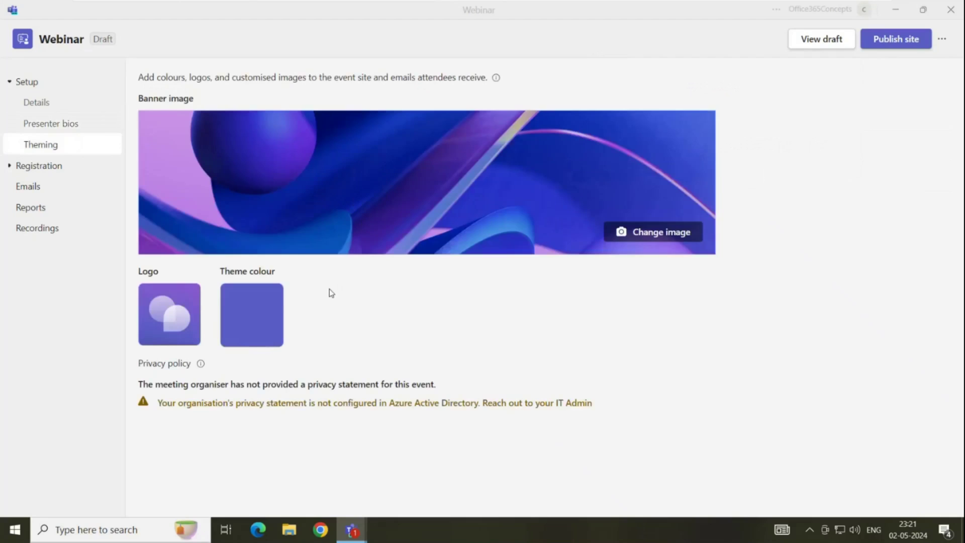
click(82, 173)
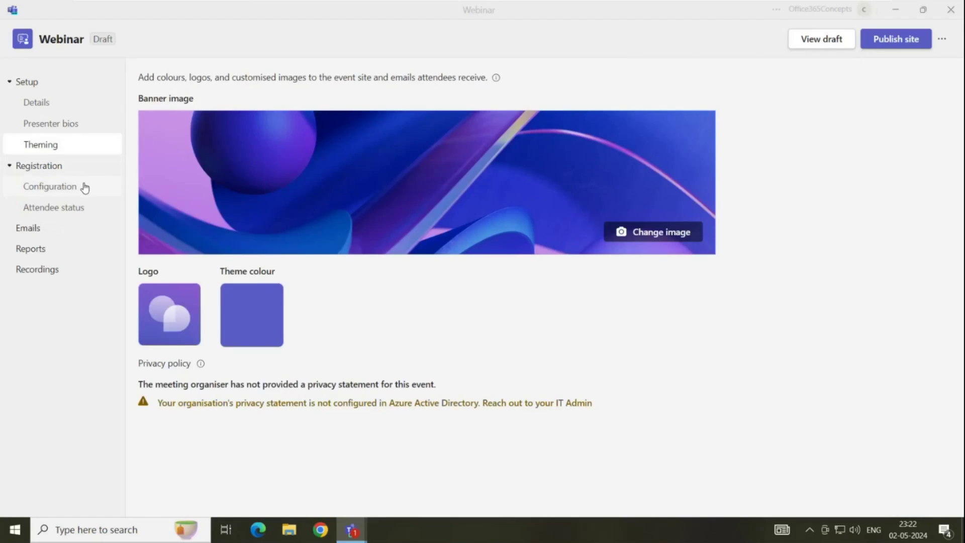
click(89, 194)
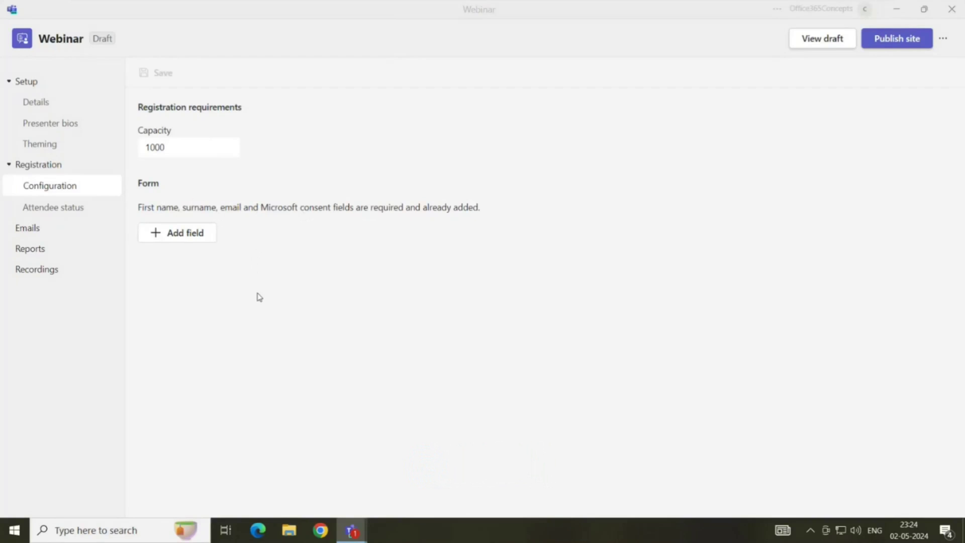
Add a required City field to the registration form and save
click(197, 237)
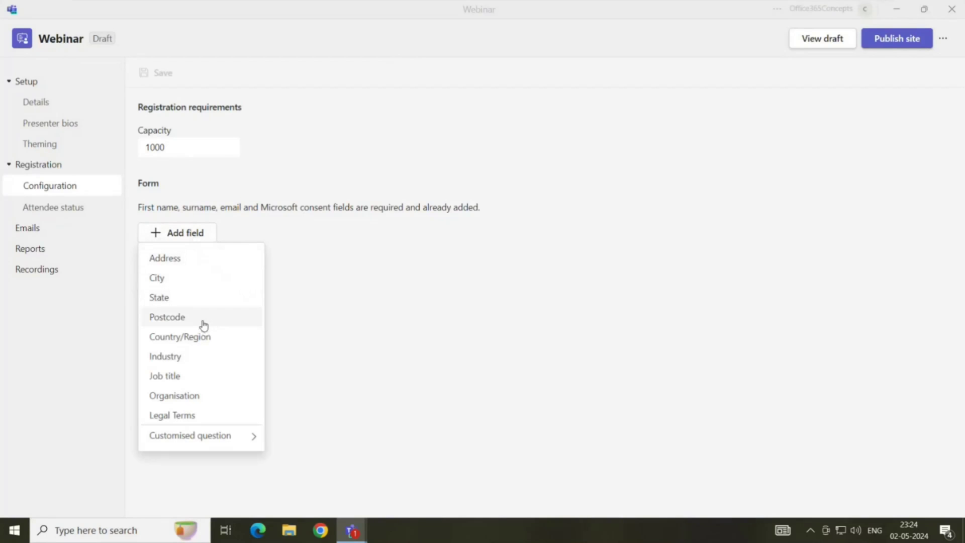
click(178, 284)
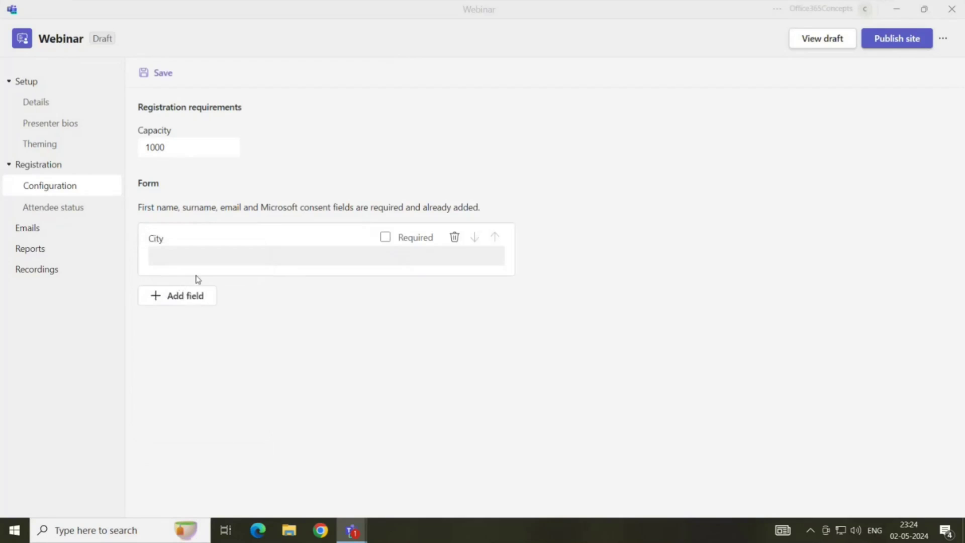
click(386, 240)
click(183, 301)
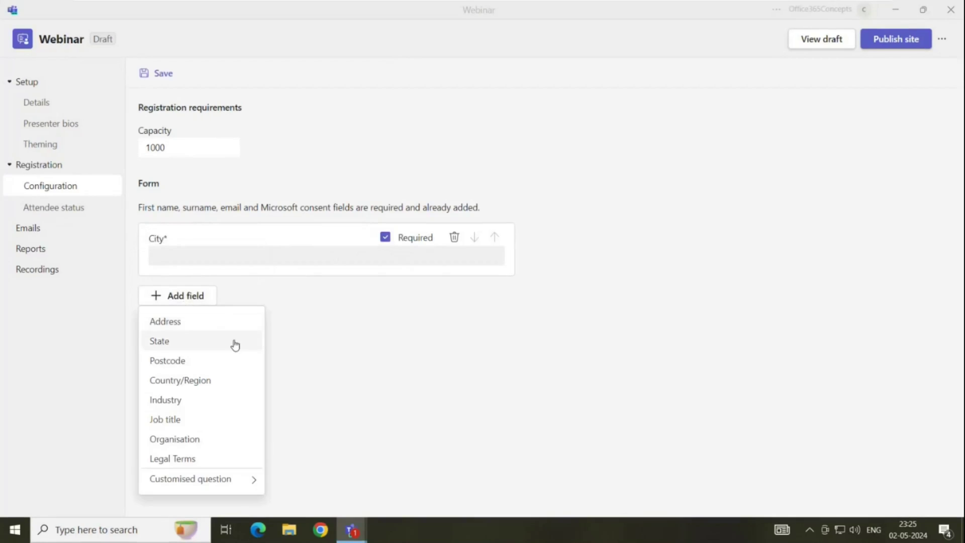
click(357, 344)
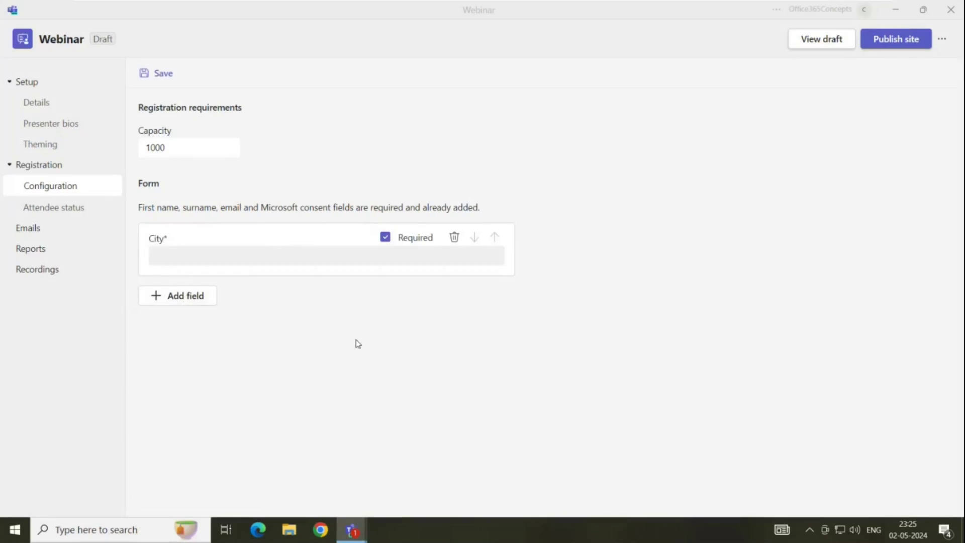
click(160, 72)
Open the Emails page listing the nine automatic webinar messages and send times
click(70, 229)
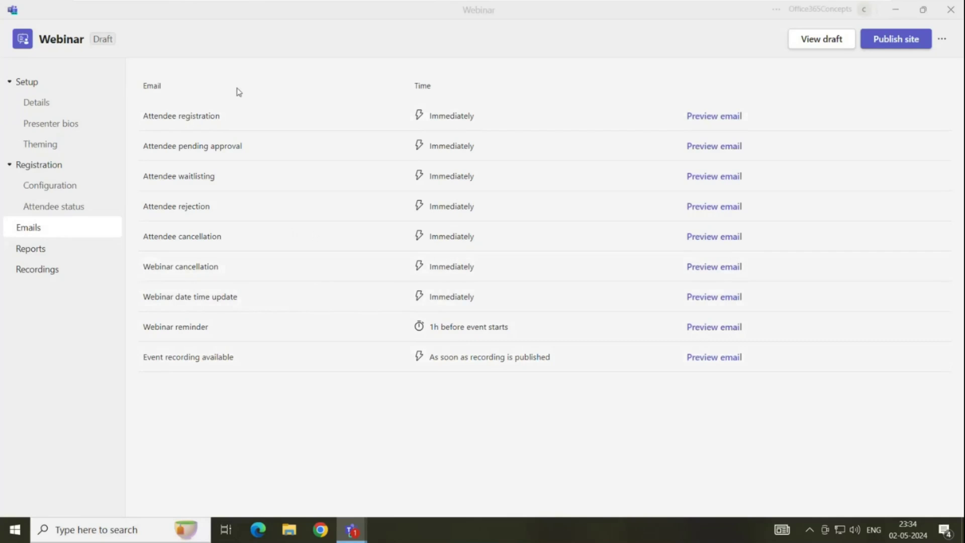
click(714, 116)
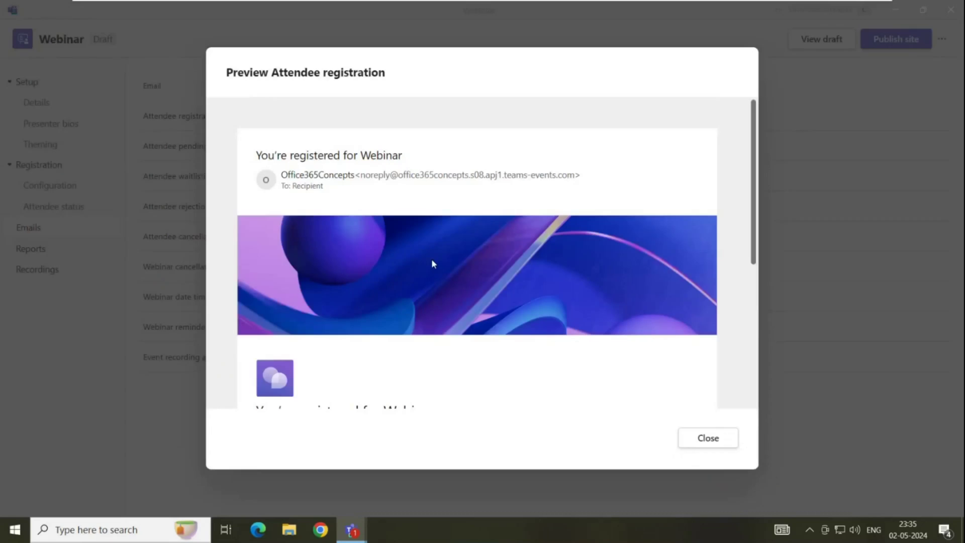
scroll(431, 259, down, 5)
scroll(431, 262, up, 4)
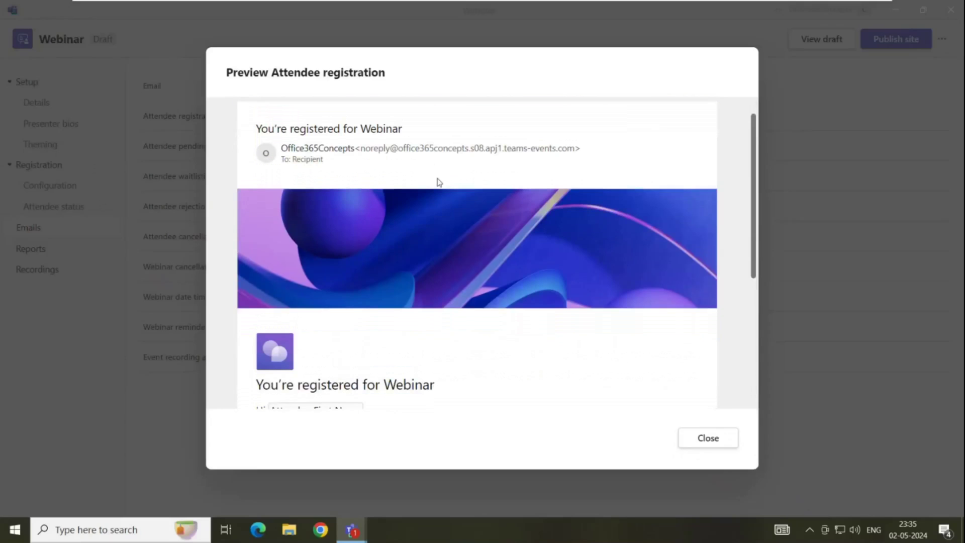
scroll(487, 230, down, 3)
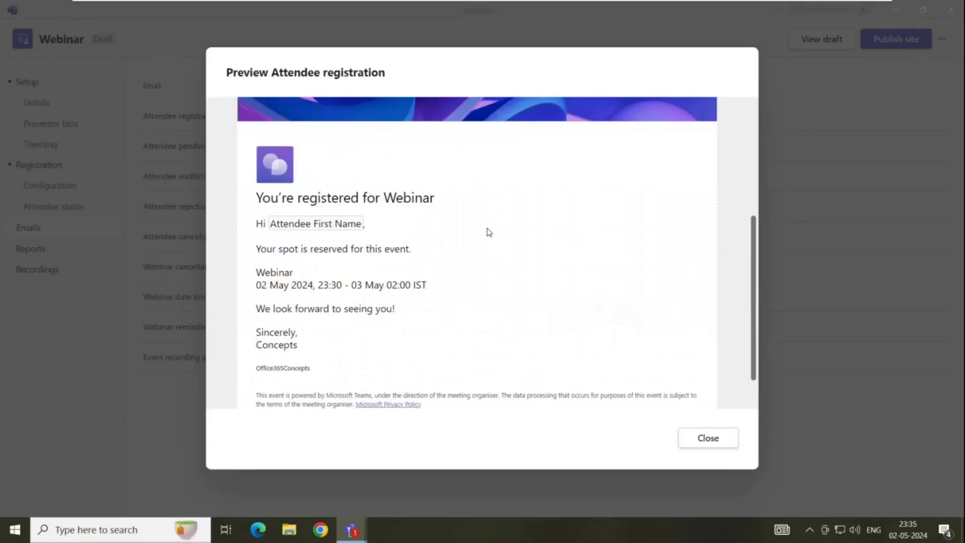
key(Escape)
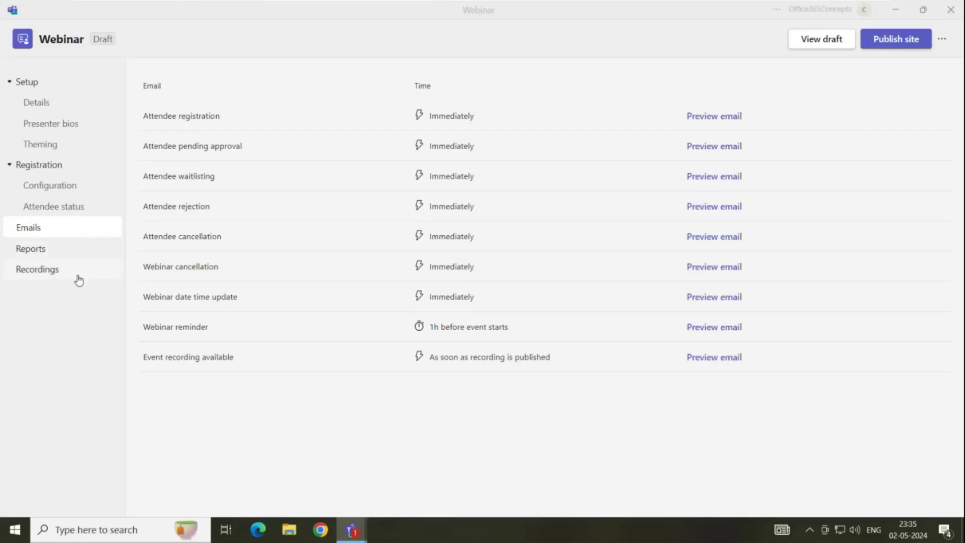
In webinar Details, apply meeting options keeping lobby bypass for people who were invited
click(54, 111)
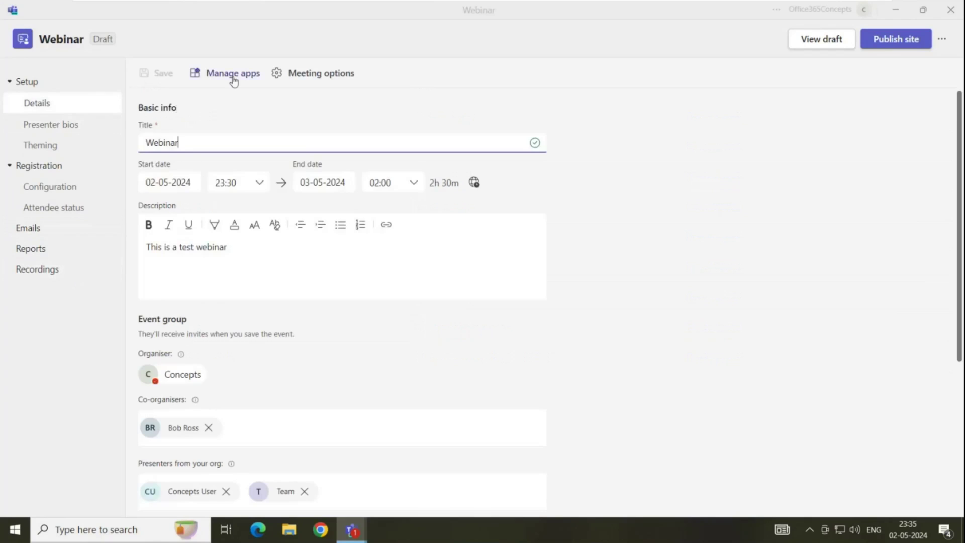
click(327, 75)
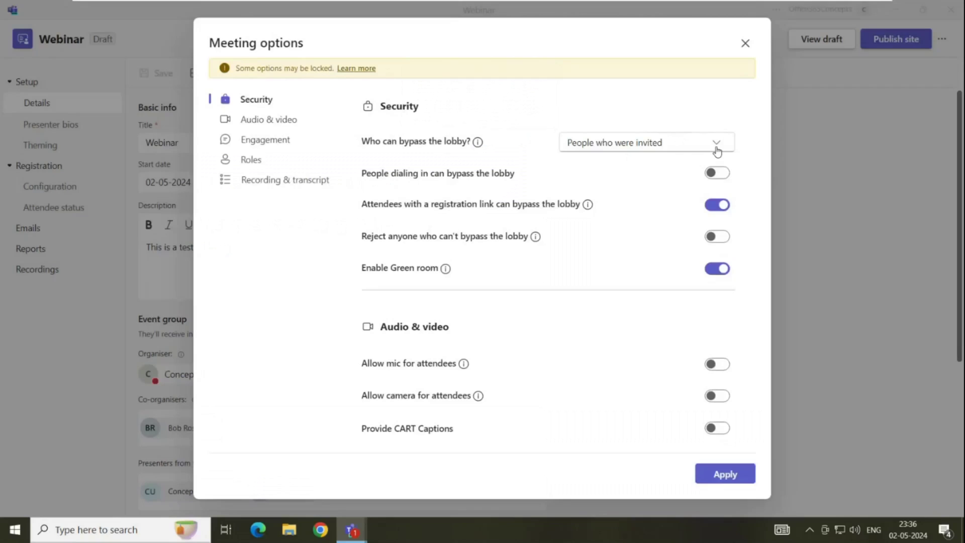
click(717, 146)
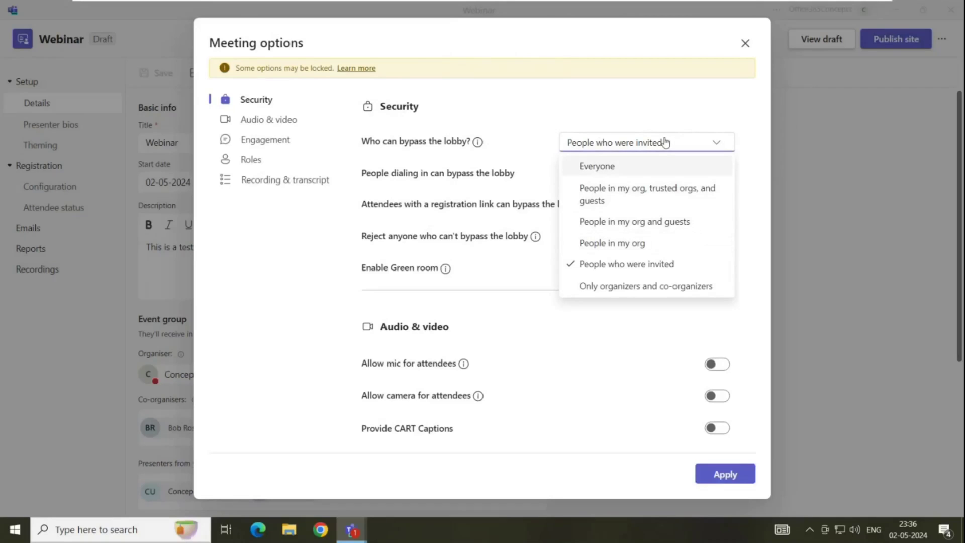
click(427, 144)
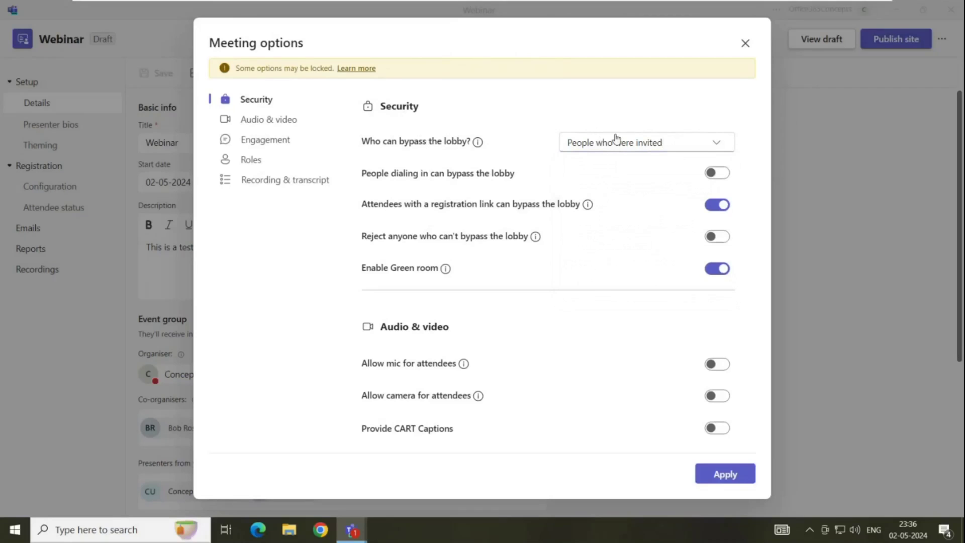
scroll(467, 218, down, 2)
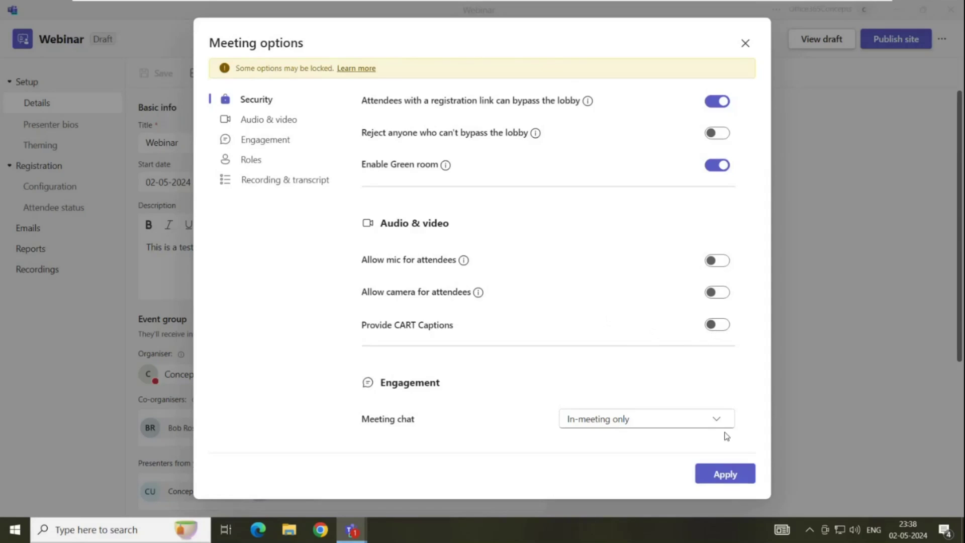
click(723, 471)
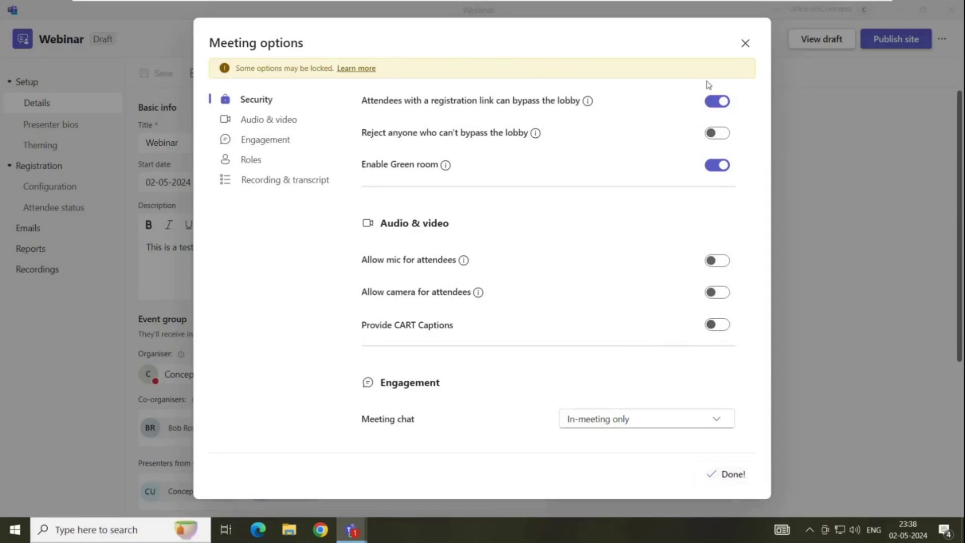
click(745, 45)
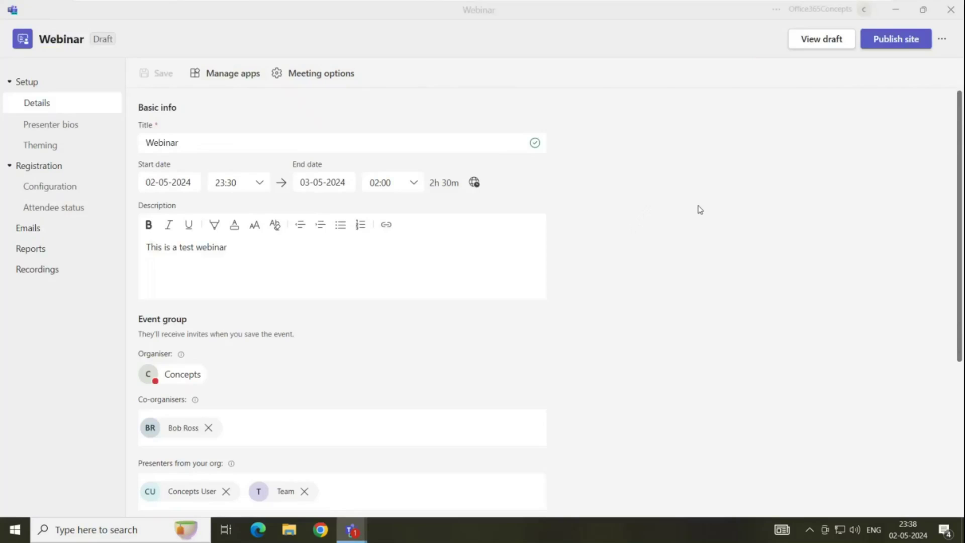
Publish the Webinar registration site and copy the event share link
click(900, 39)
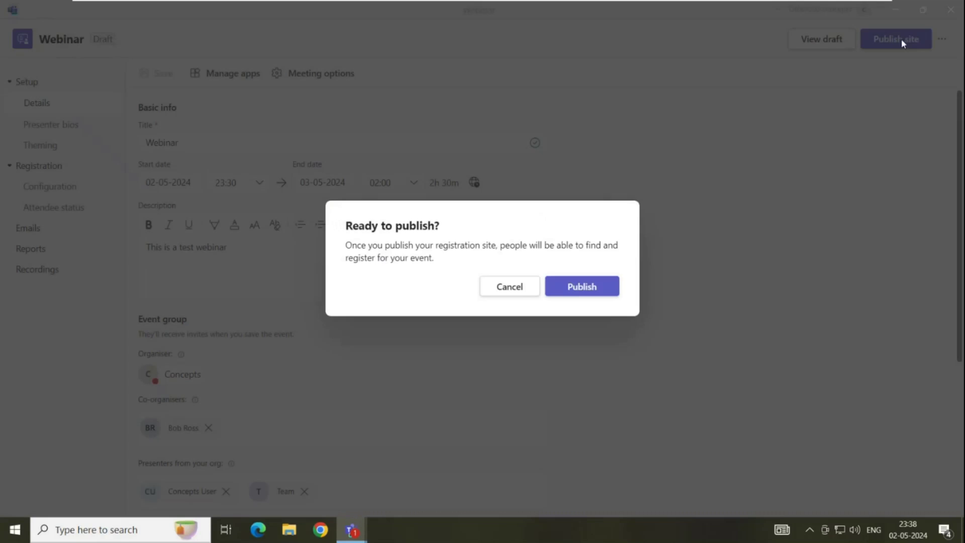
click(611, 289)
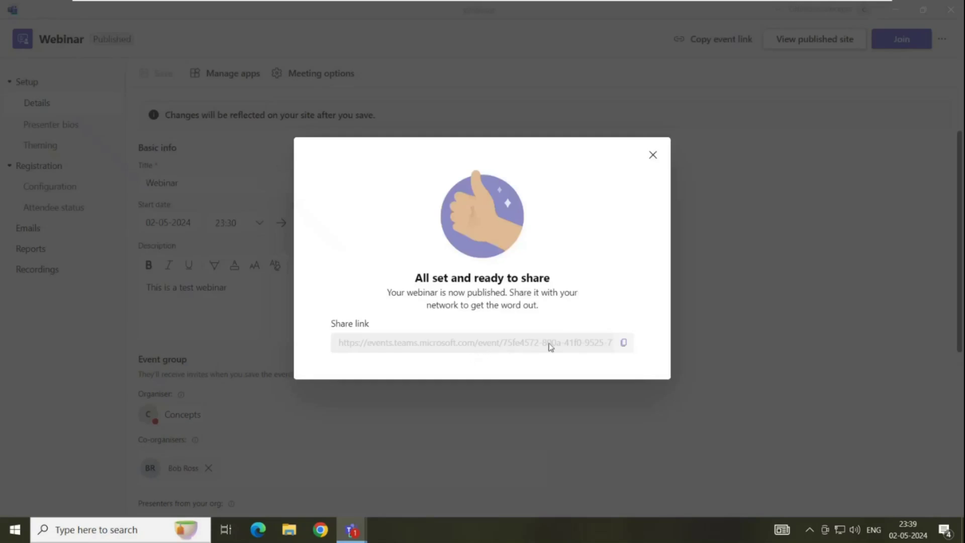
click(622, 346)
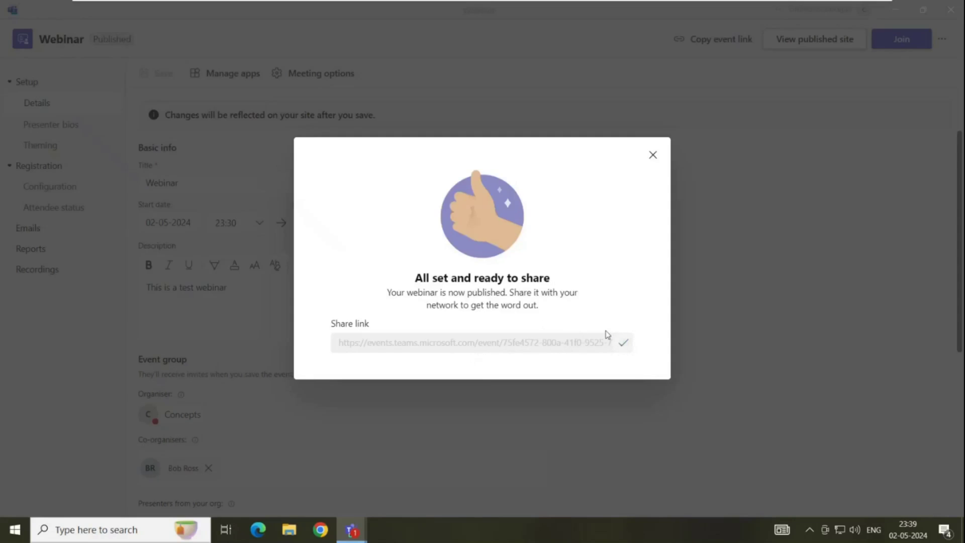
Dismiss the share confirmation and sign in to Teams Events with a work account to view the Webinar page
click(653, 156)
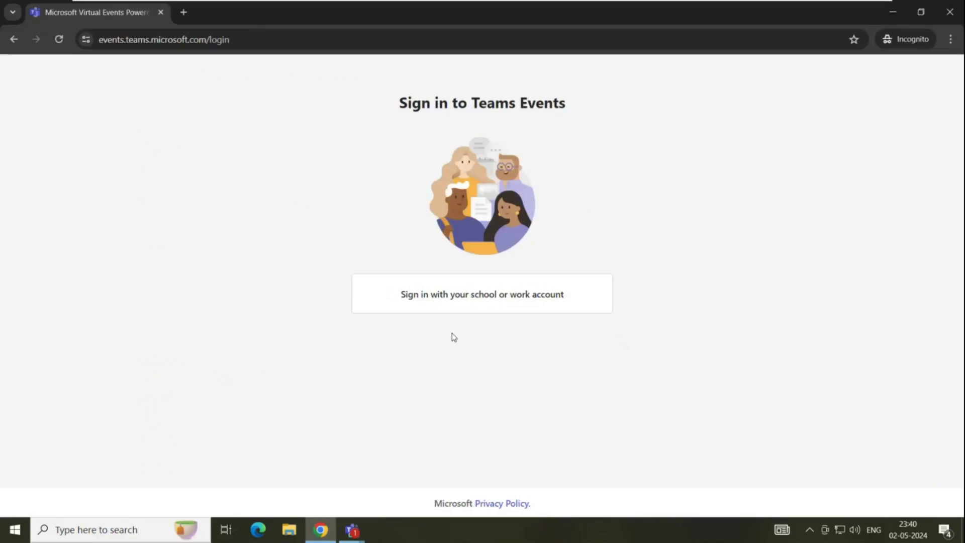
click(472, 311)
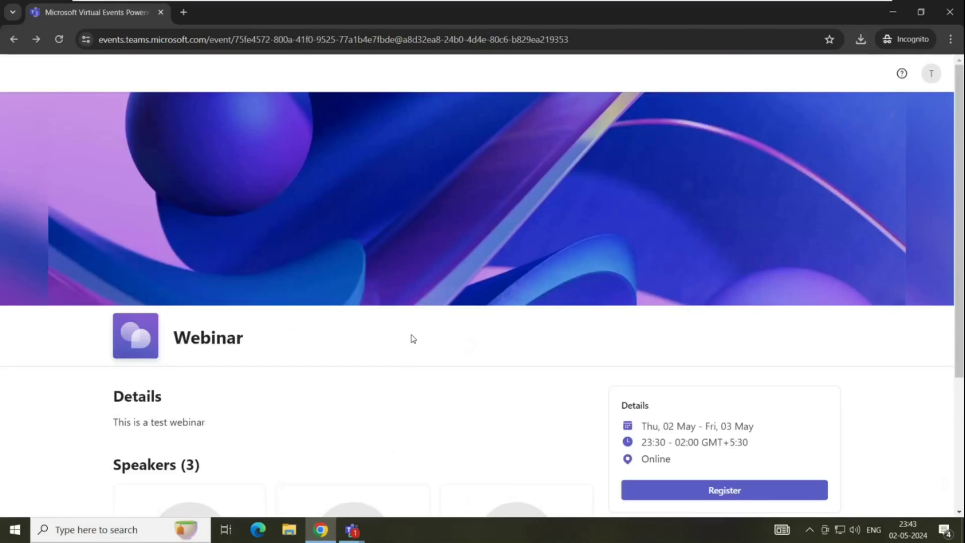
scroll(411, 341, down, 1)
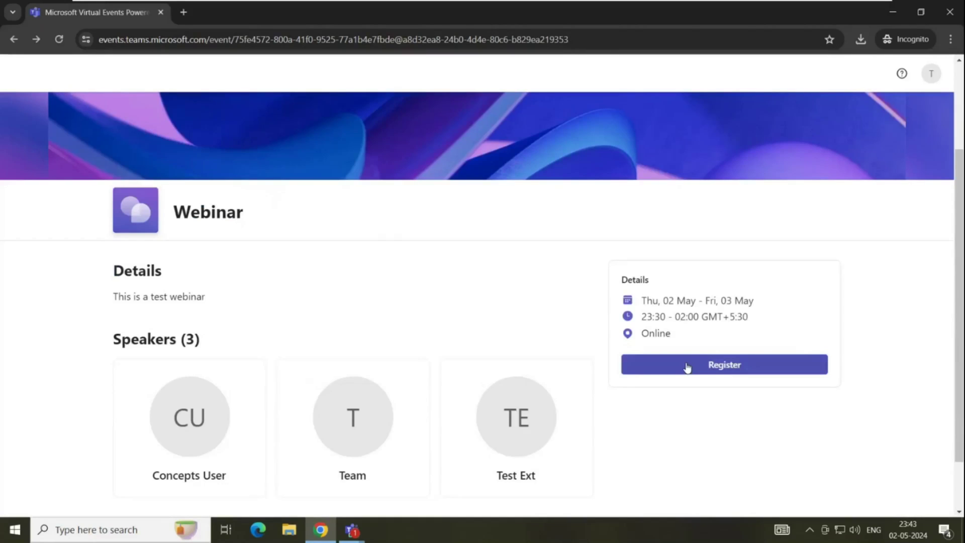
Register for the Webinar with surname 'Test' and city 'Test City', accepting the terms
click(687, 368)
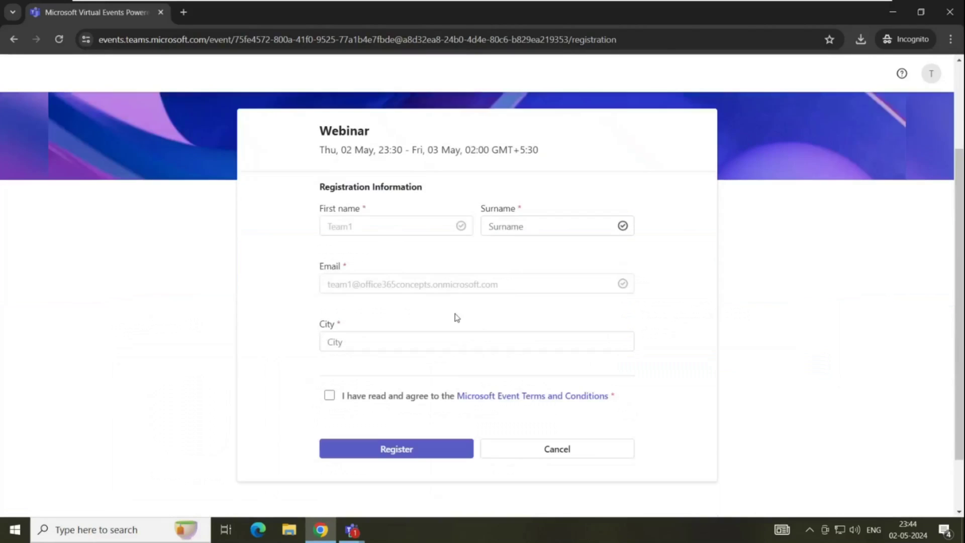
click(513, 227)
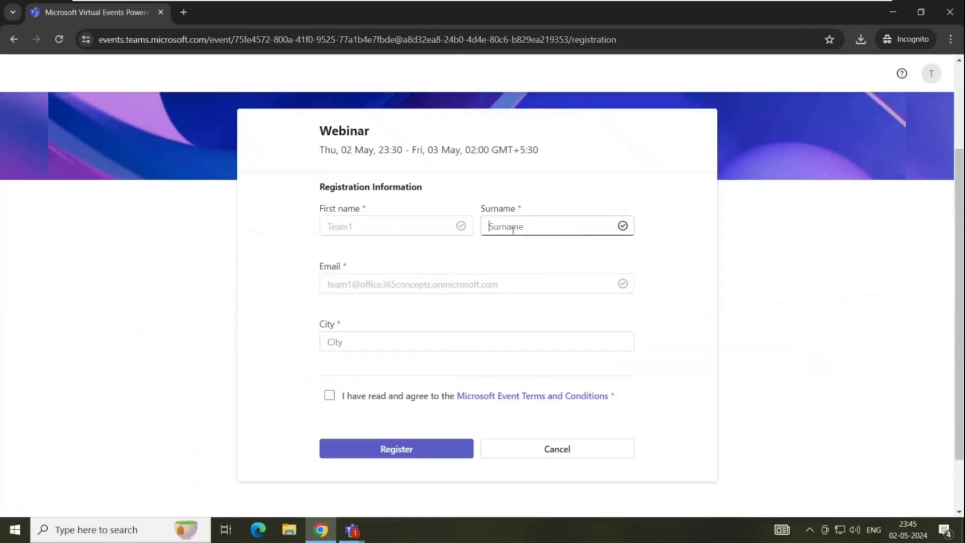
text(Test)
click(354, 341)
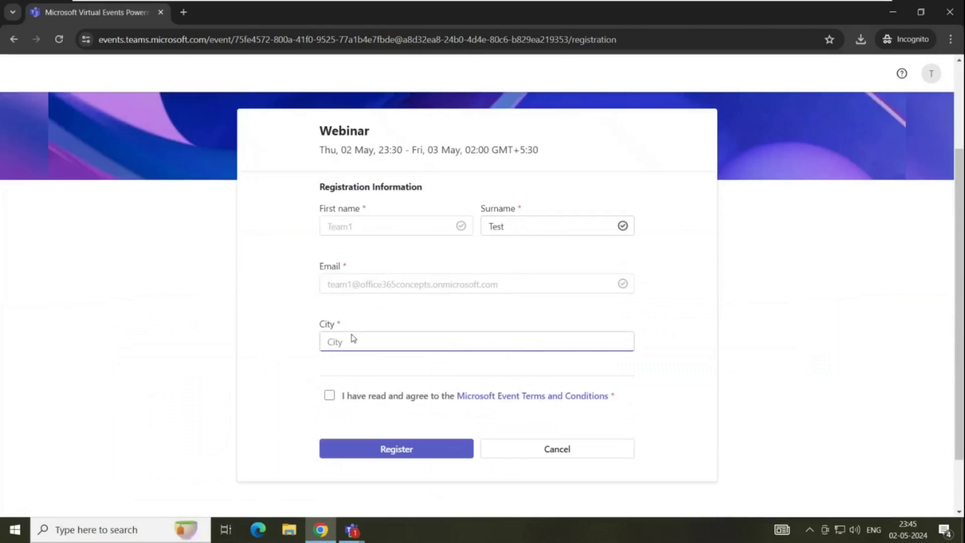
text(Test City)
click(330, 395)
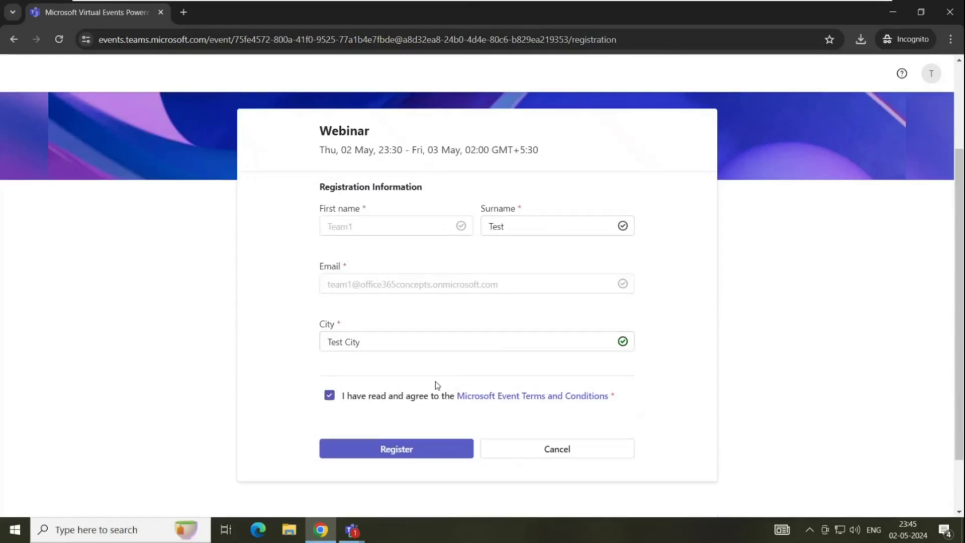
click(395, 449)
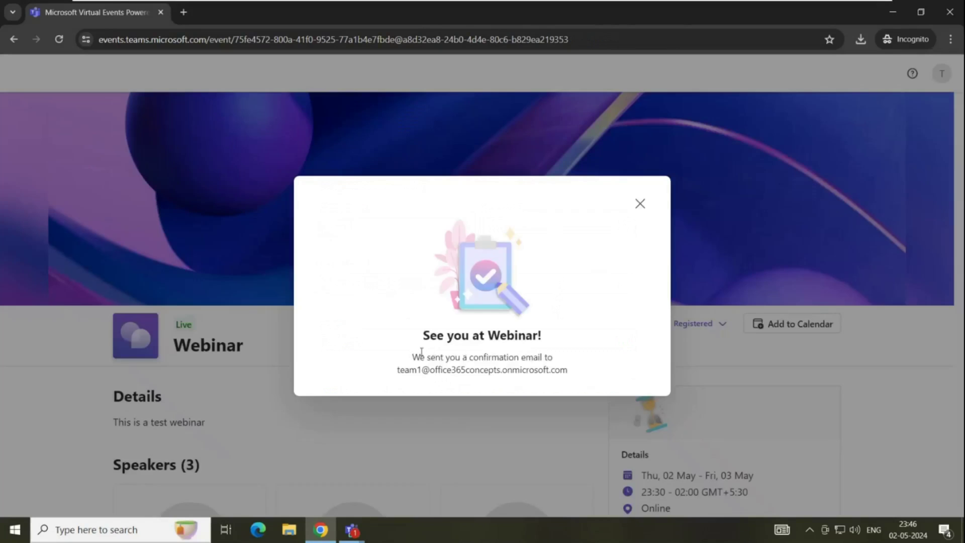
Select the confirmation message and email address text, then bring up the Teams windows
drag(409, 358, 554, 358)
click(436, 381)
drag(400, 376, 595, 377)
click(606, 375)
click(352, 530)
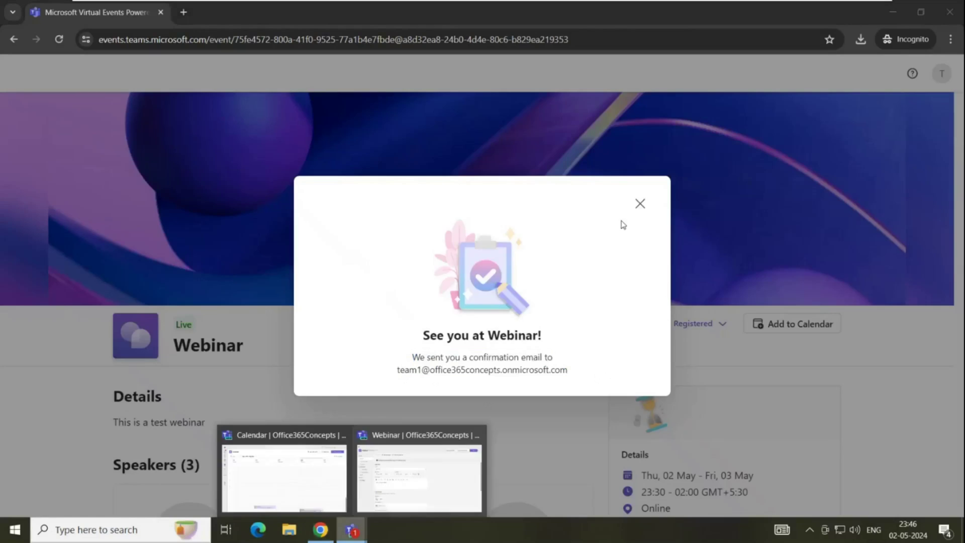
Switch back to the Webinar event in Teams and join the meeting as organiser
click(412, 474)
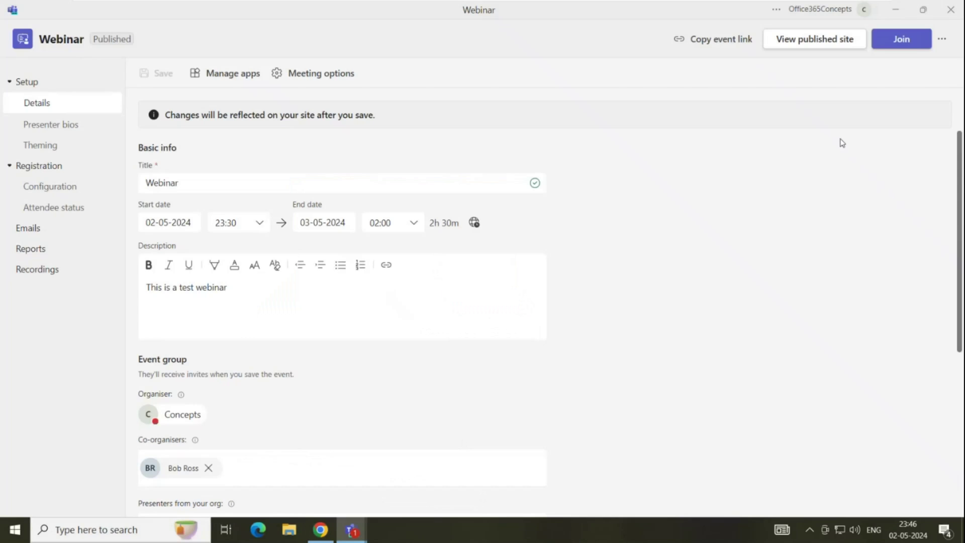
click(921, 45)
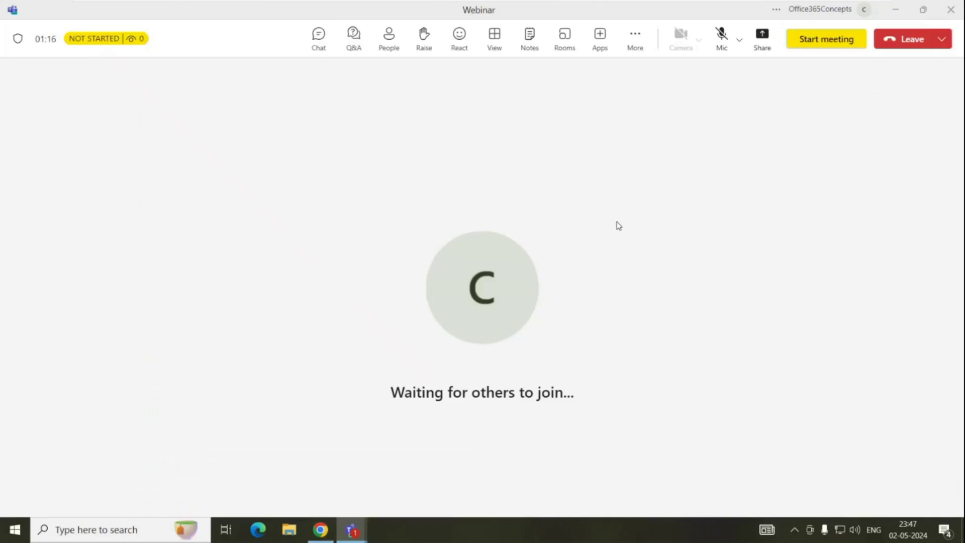
Start the Webinar meeting for everyone
click(821, 40)
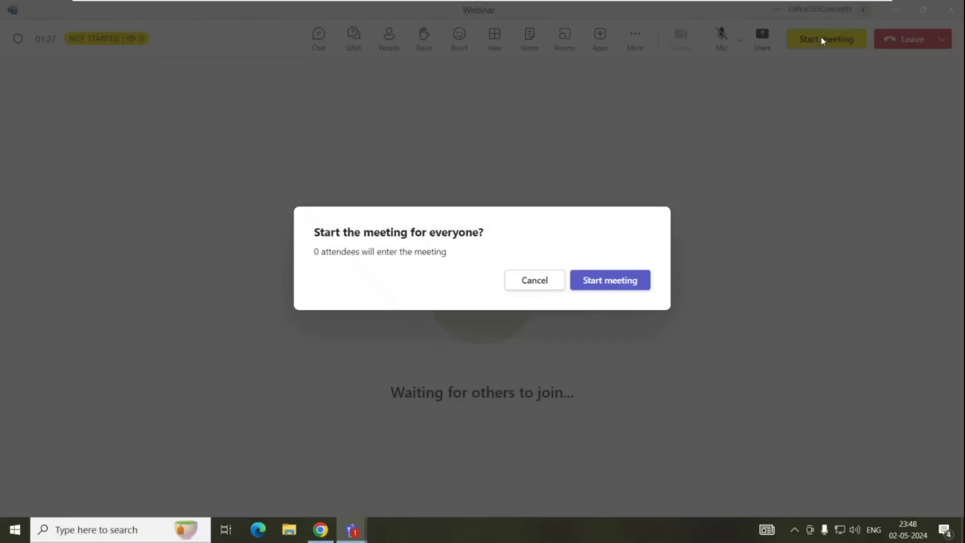
click(607, 279)
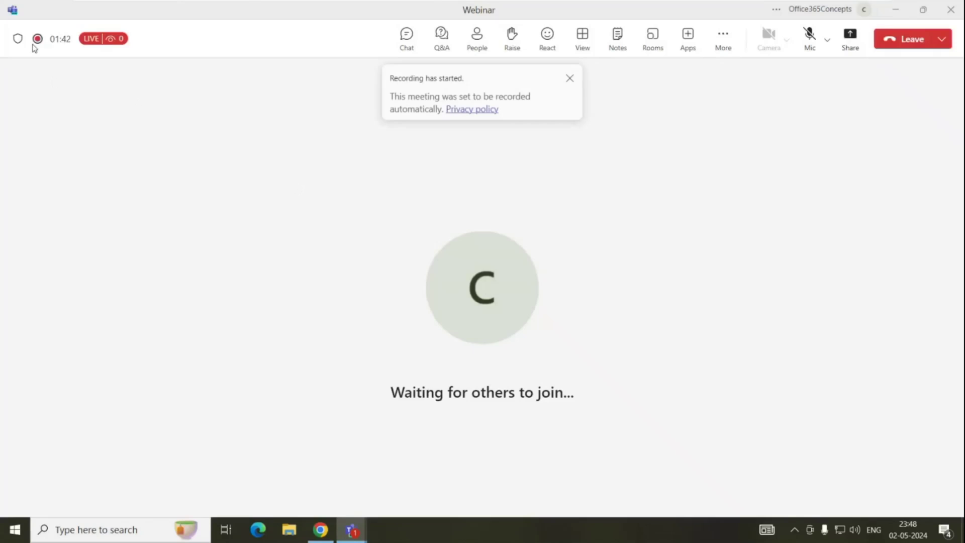
mouse_move(37, 42)
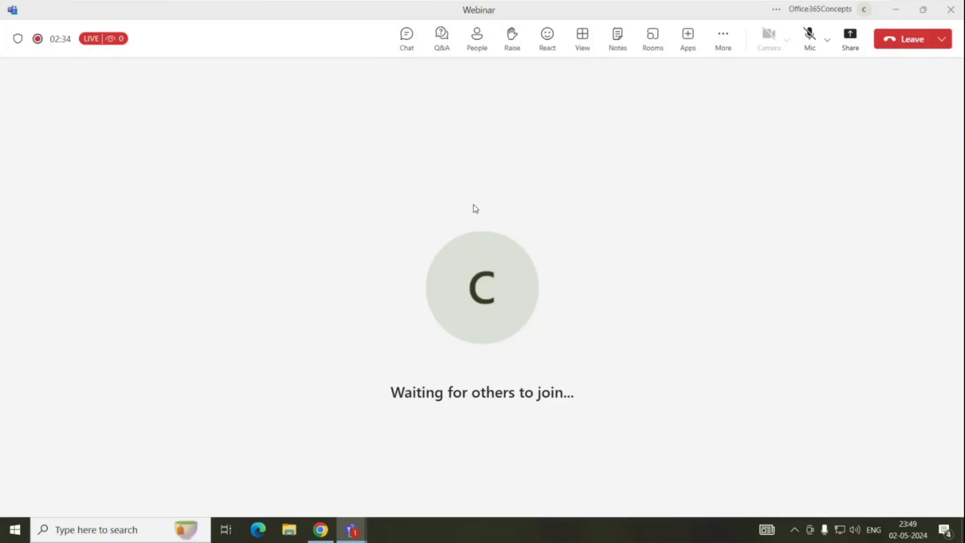
End the Webinar meeting for everyone
click(941, 39)
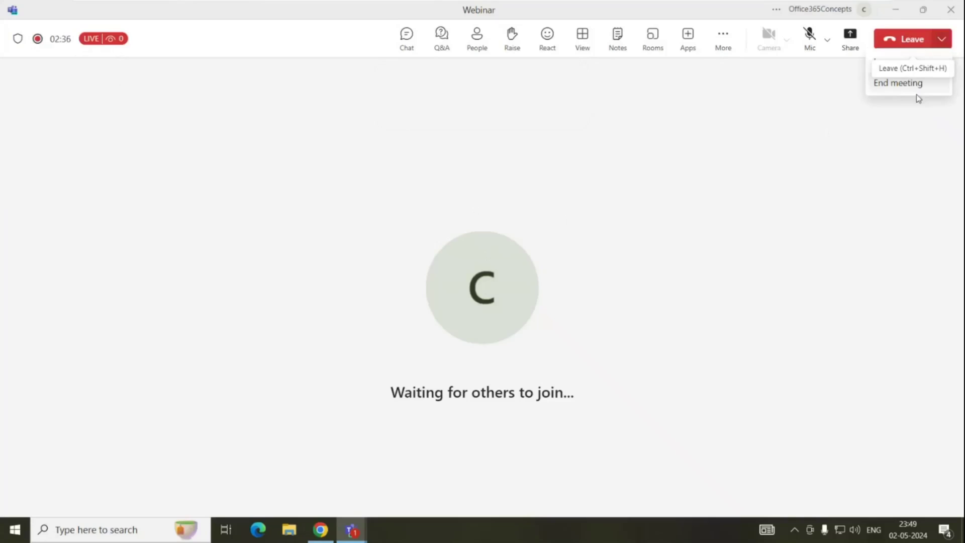
click(895, 84)
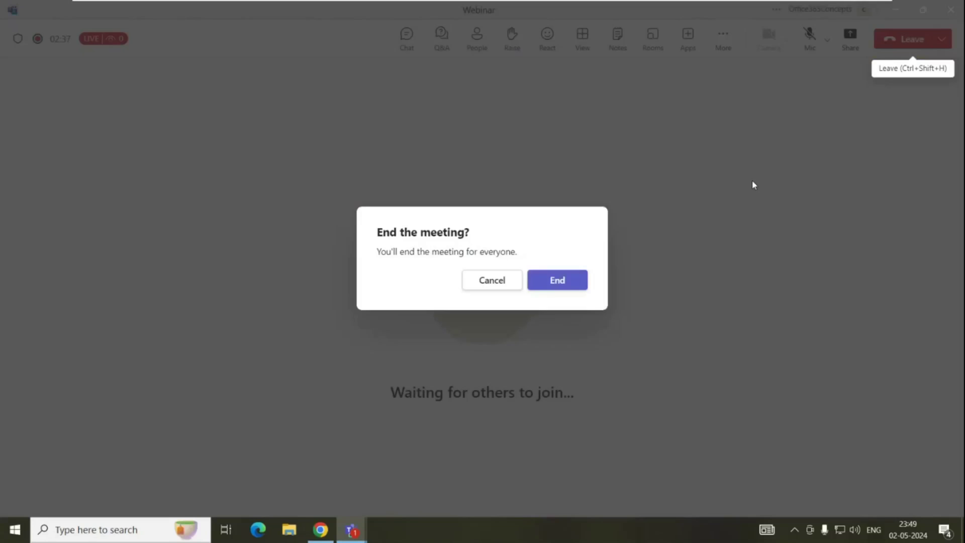
click(554, 285)
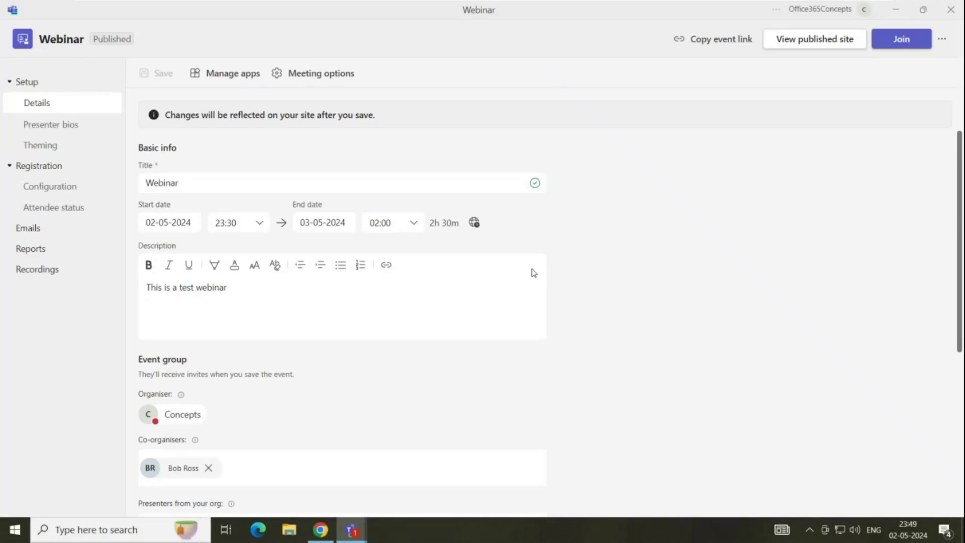
Open the Webinar's Reports page showing 1 attendee and a 3m 3s meeting
click(32, 249)
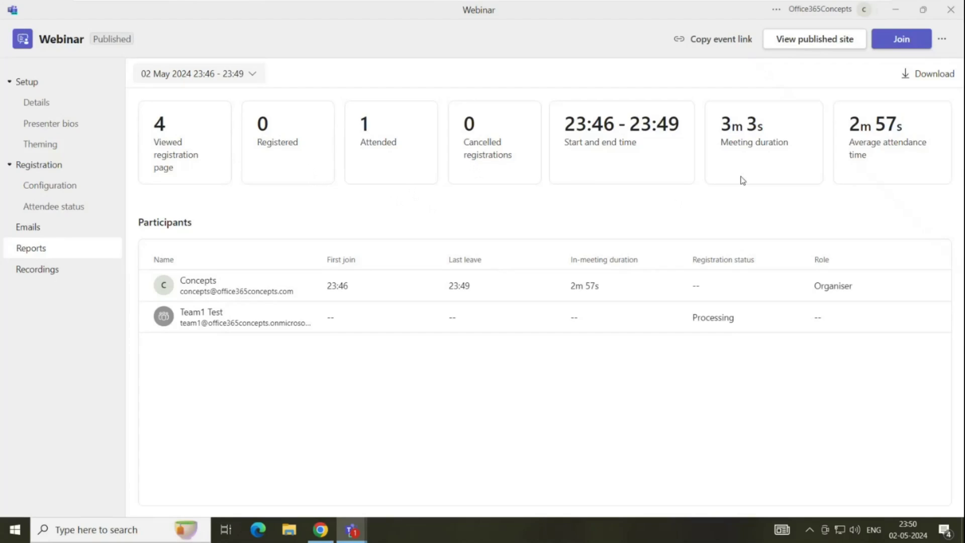
Publish the recording Webinar-20240502_181926-Meeting Recording.mp4 to the event site from Recordings
click(76, 269)
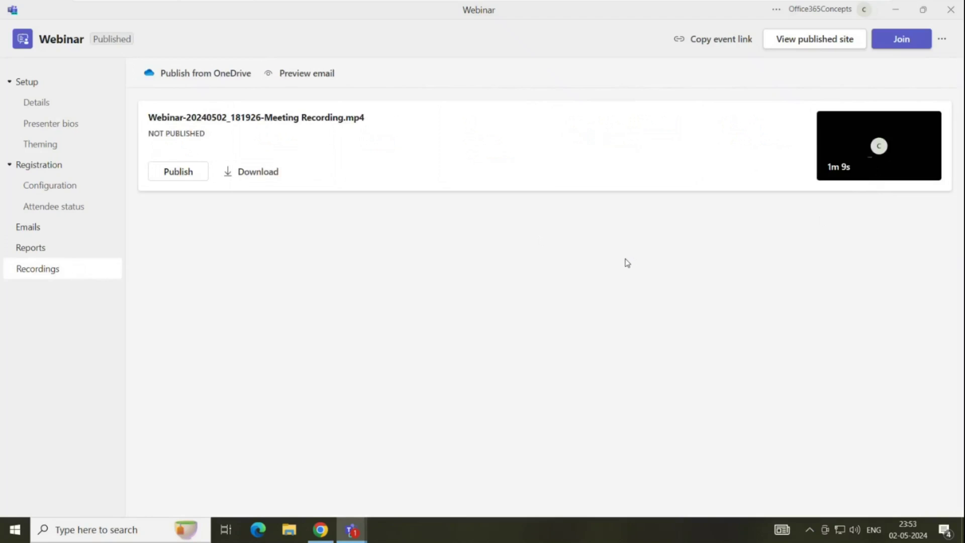
click(178, 171)
click(590, 294)
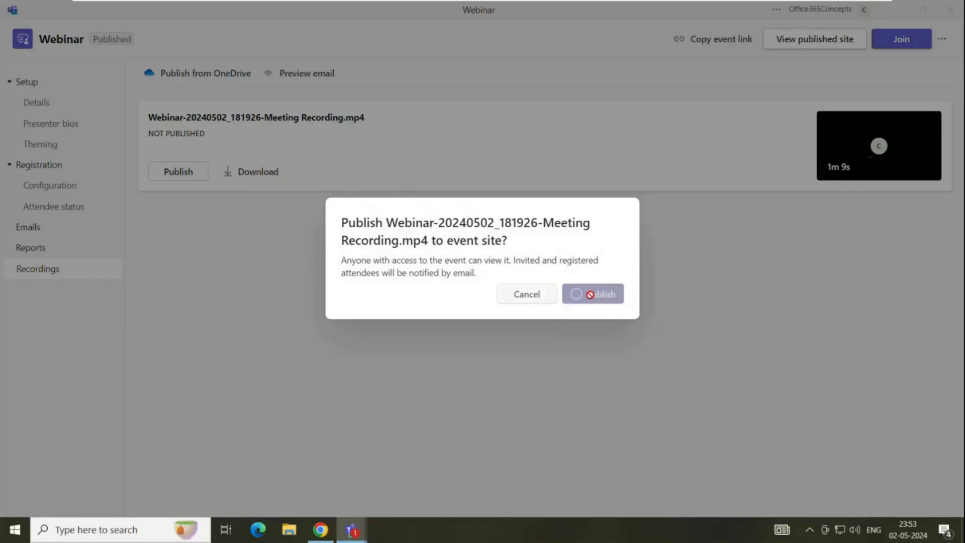